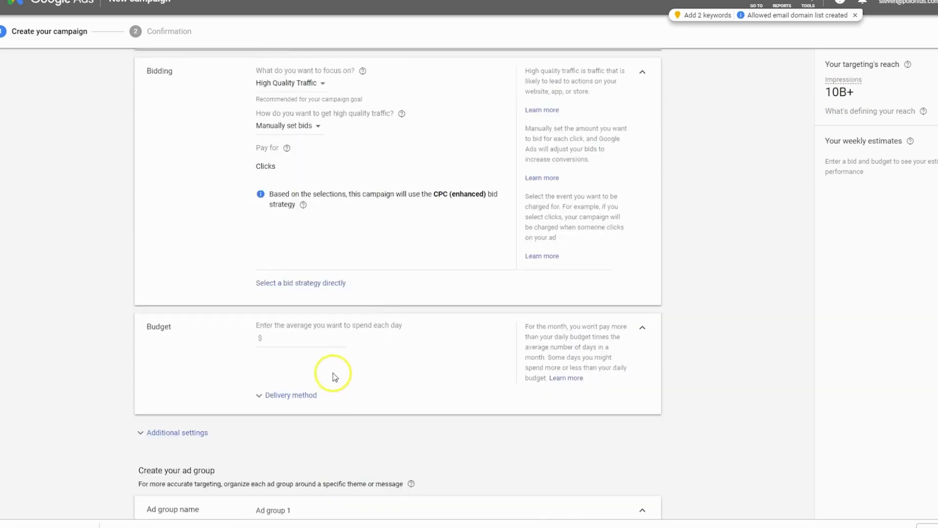
Step: Open the advanced location search in the display campaign's Locations settings
{"action": "scroll", "coordinate": [415, 386], "scroll_direction": "up", "scroll_amount": 5}
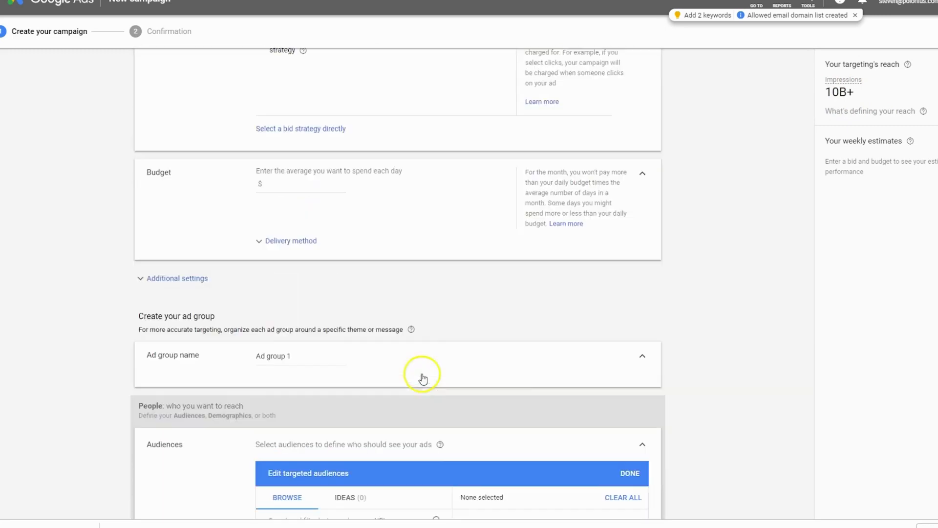
{"action": "scroll", "coordinate": [618, 261], "scroll_direction": "up", "scroll_amount": 3}
{"action": "scroll", "coordinate": [618, 262], "scroll_direction": "up", "scroll_amount": 7}
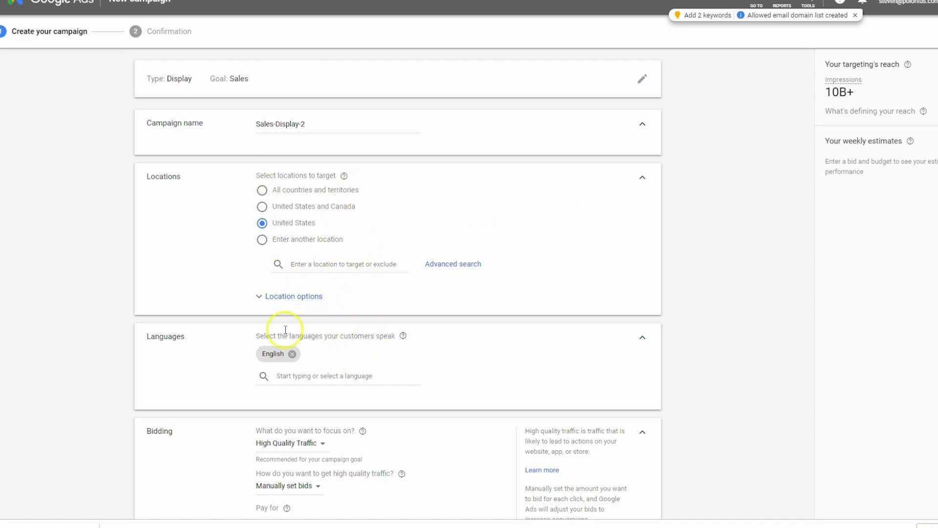
{"action": "scroll", "coordinate": [298, 312], "scroll_direction": "down", "scroll_amount": 1}
{"action": "left_click", "coordinate": [361, 216]}
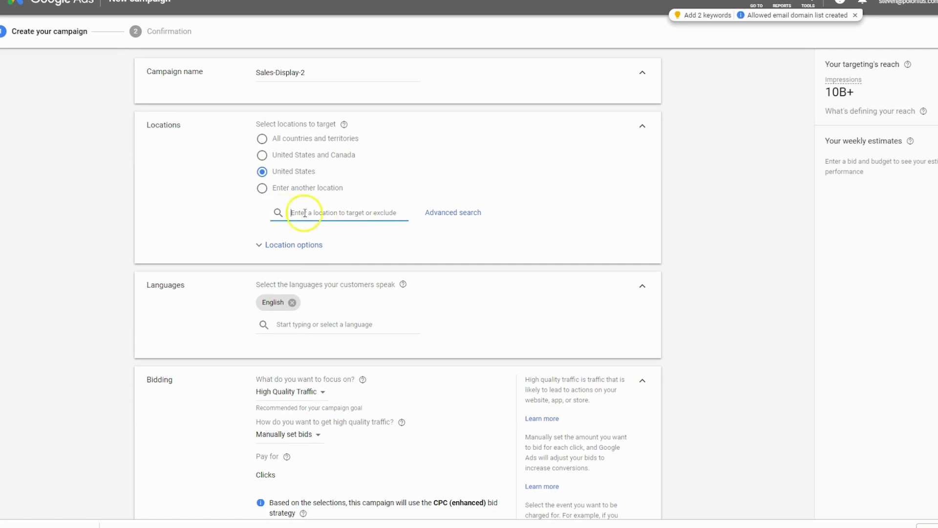
{"action": "left_click", "coordinate": [438, 219]}
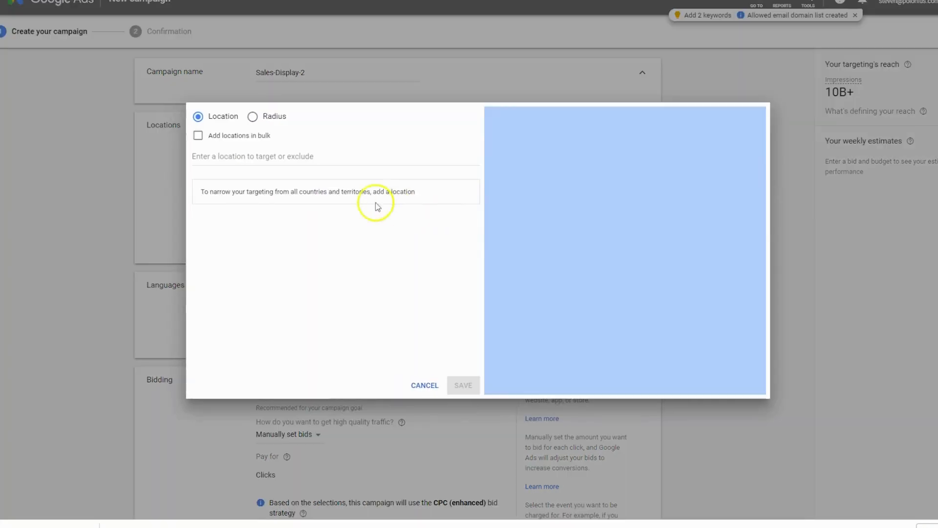
Step: Preview 20-mile radius targets by pinning the map at Lexington, Kentucky, and at a second point southwest of it
{"action": "scroll", "coordinate": [503, 205], "scroll_direction": "down", "scroll_amount": 2}
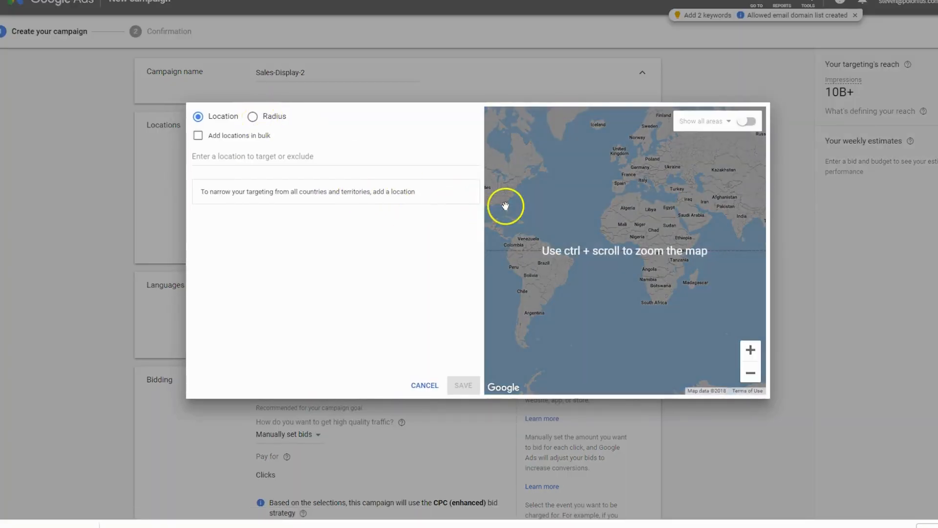
{"action": "left_click_drag", "start_coordinate": [517, 195], "coordinate": [531, 200]}
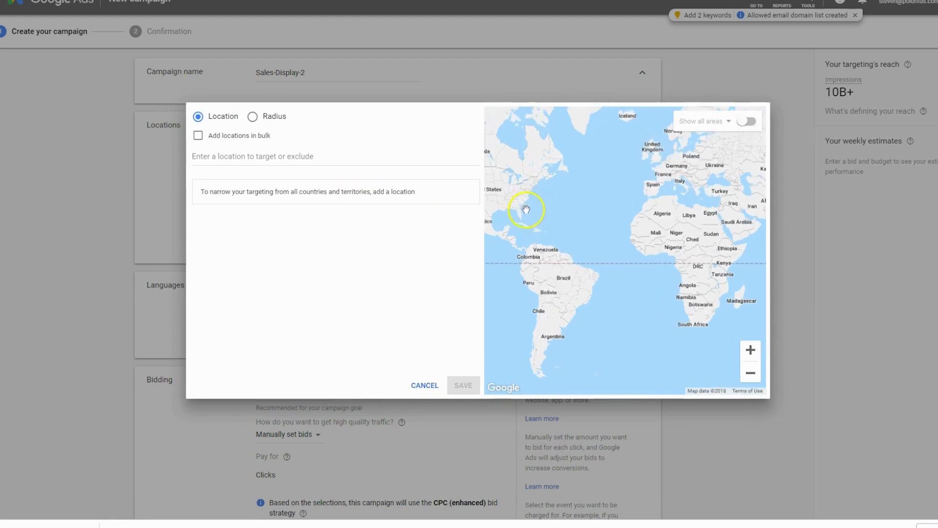
{"action": "scroll", "coordinate": [523, 205], "scroll_direction": "up", "scroll_amount": 4}
{"action": "scroll", "coordinate": [584, 210], "scroll_direction": "up", "scroll_amount": 3}
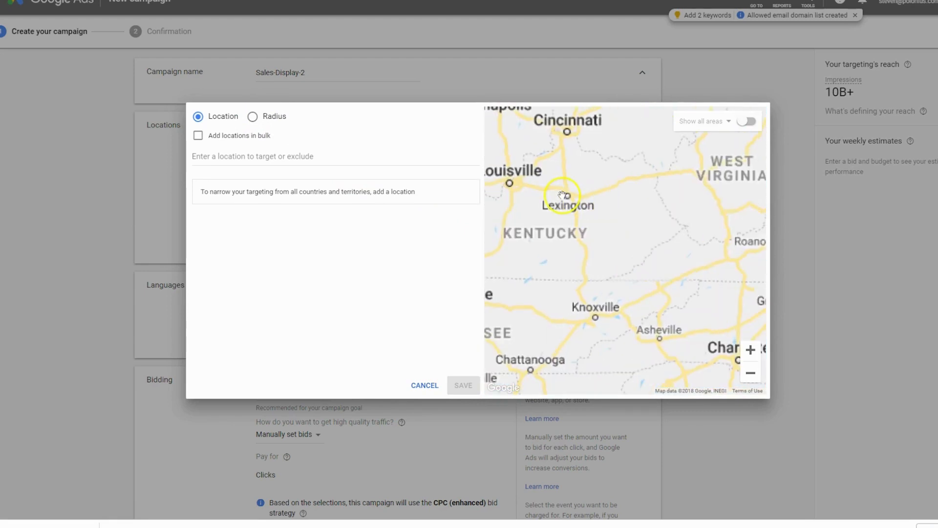
{"action": "scroll", "coordinate": [567, 196], "scroll_direction": "up", "scroll_amount": 2}
{"action": "left_click_drag", "start_coordinate": [615, 213], "coordinate": [645, 252]}
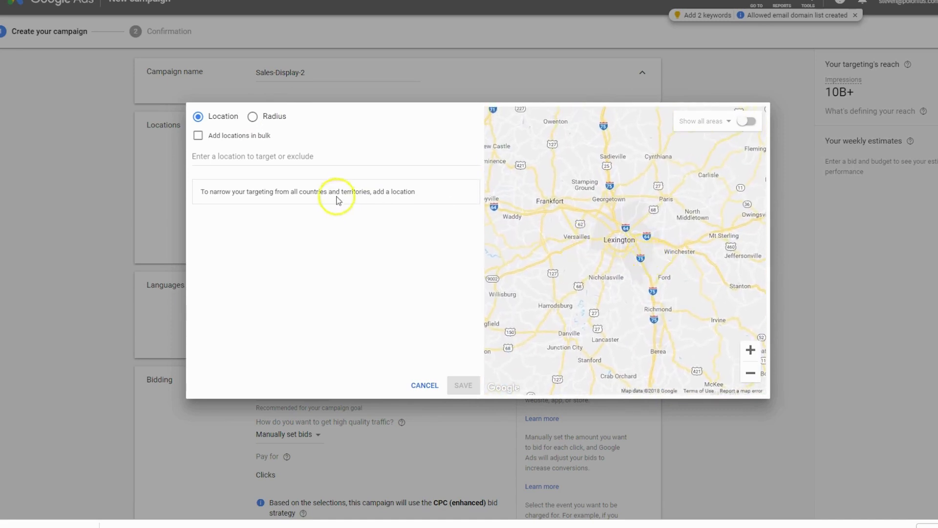
{"action": "left_click", "coordinate": [253, 117]}
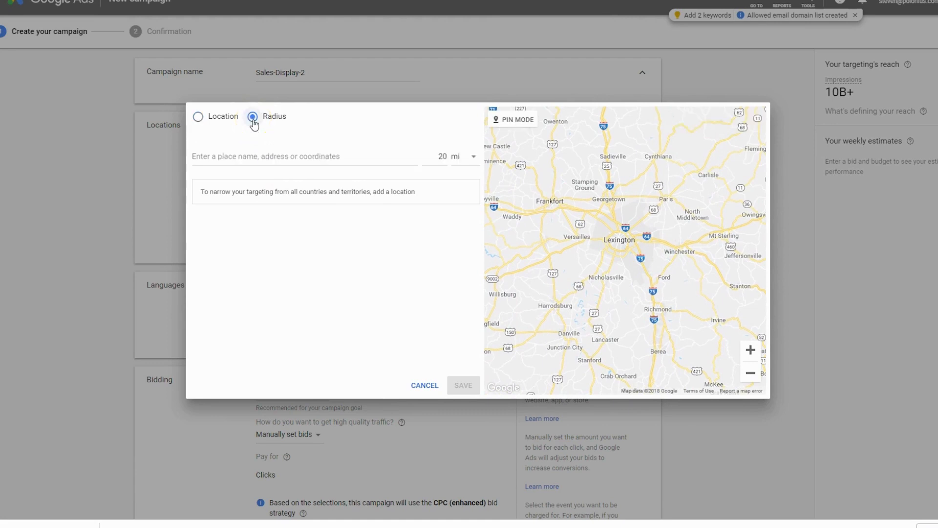
{"action": "left_click", "coordinate": [527, 121]}
{"action": "left_click", "coordinate": [594, 243]}
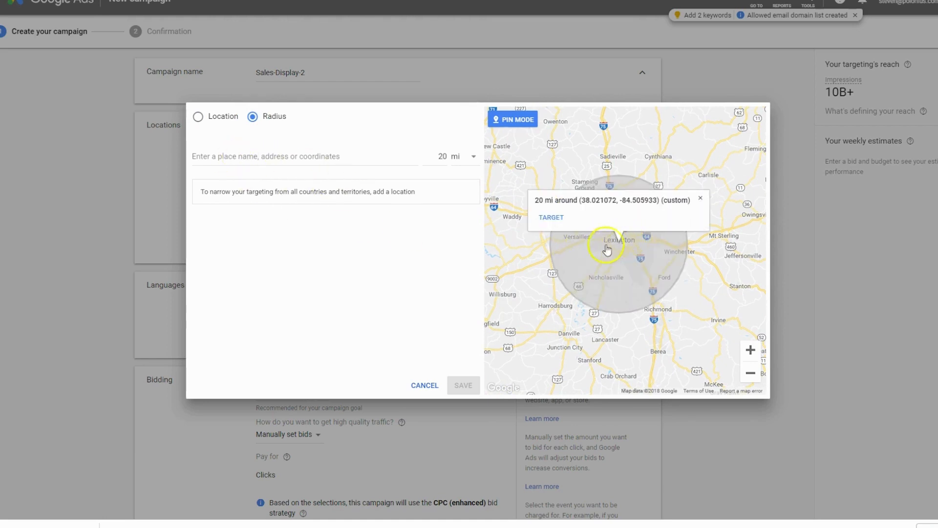
{"action": "left_click_drag", "start_coordinate": [618, 238], "coordinate": [554, 272]}
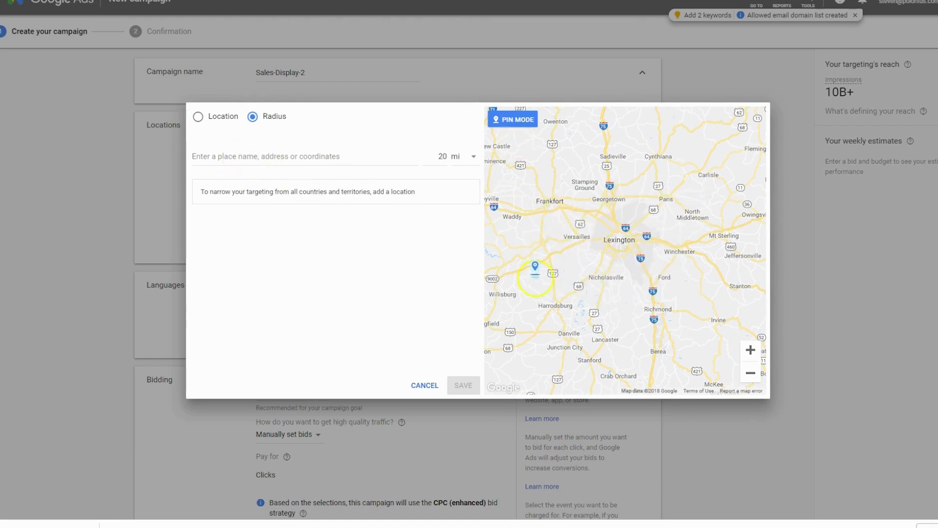
{"action": "left_click", "coordinate": [536, 289]}
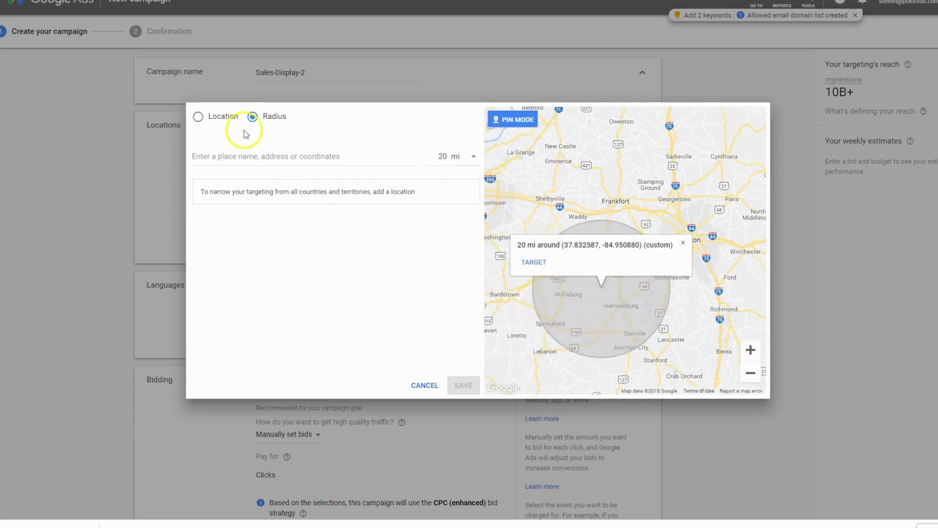
Step: Try a 10-mile radius around a point near Shelbyville, then discard the advanced location search
{"action": "left_click", "coordinate": [443, 163]}
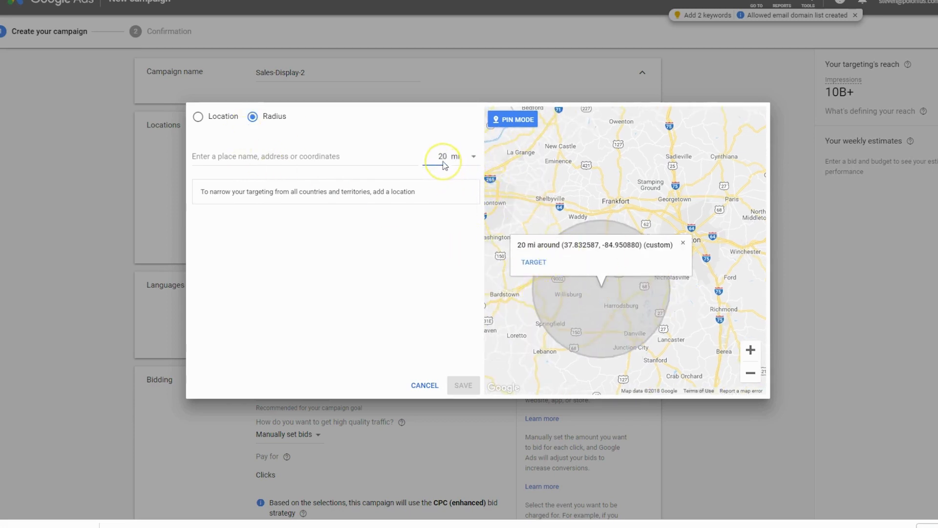
{"action": "key", "text": "BackSpace"}
{"action": "type", "text": "1"}
{"action": "left_click", "coordinate": [443, 260]}
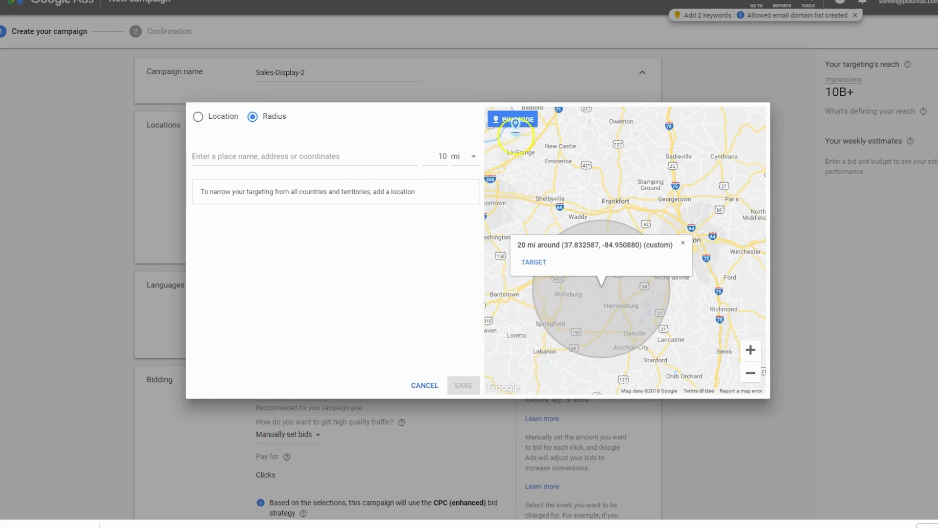
{"action": "left_click", "coordinate": [566, 194]}
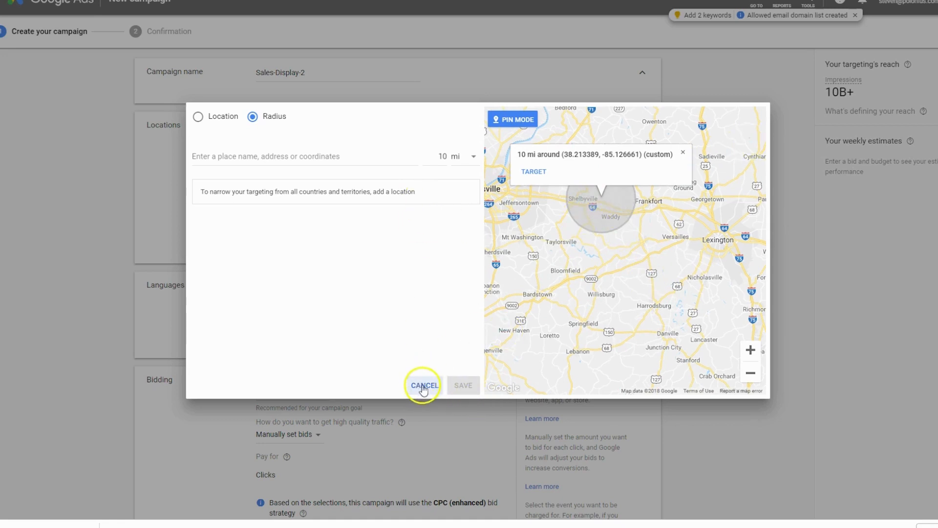
{"action": "left_click", "coordinate": [216, 120]}
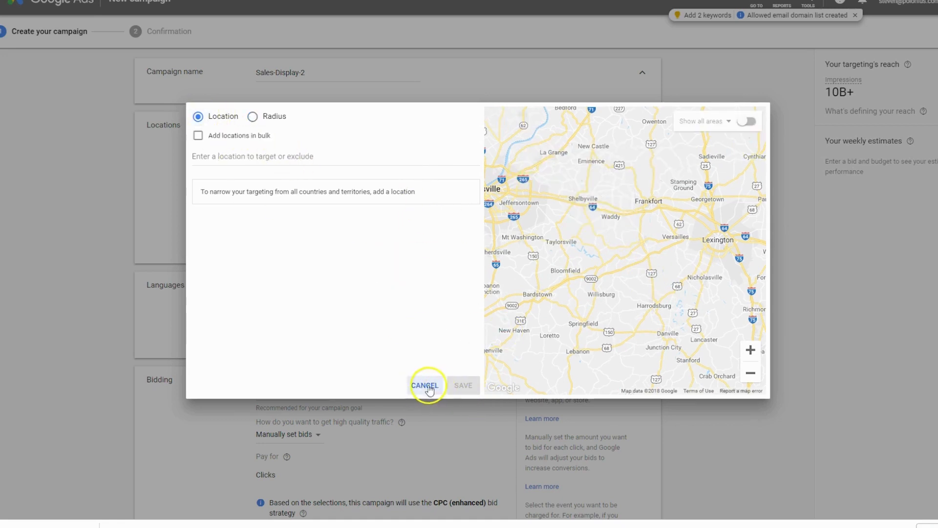
{"action": "left_click", "coordinate": [425, 386]}
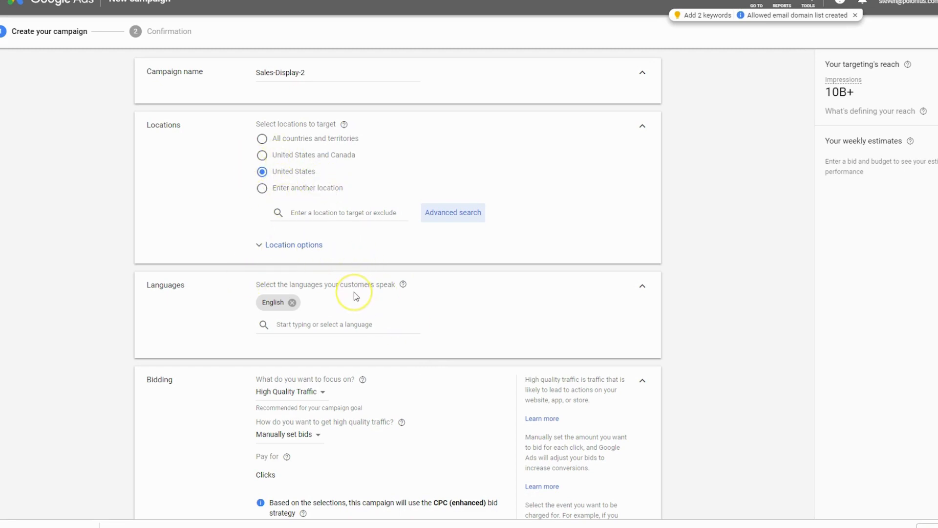
Step: Set the campaign's bidding focus to Clicks and look over the other optimization options
{"action": "scroll", "coordinate": [354, 291], "scroll_direction": "down", "scroll_amount": 5}
{"action": "scroll", "coordinate": [370, 155], "scroll_direction": "up", "scroll_amount": 2}
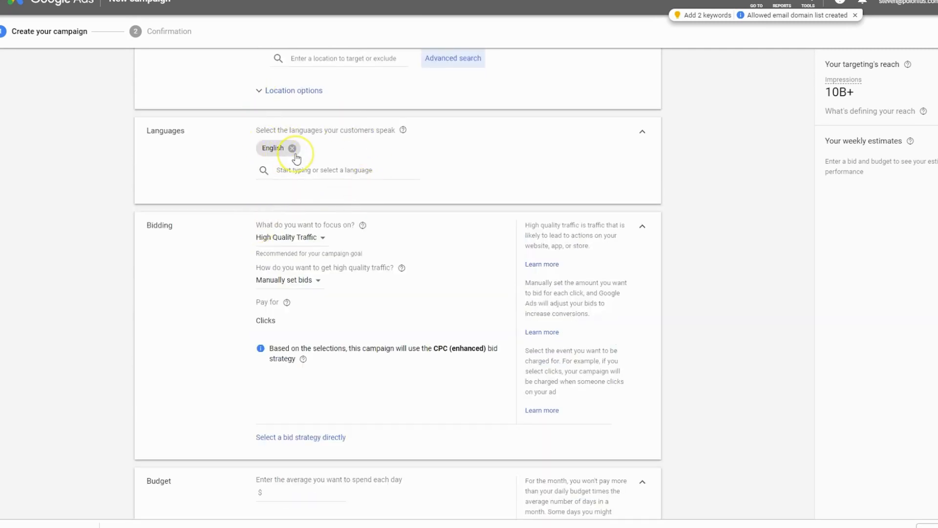
{"action": "left_click", "coordinate": [322, 243]}
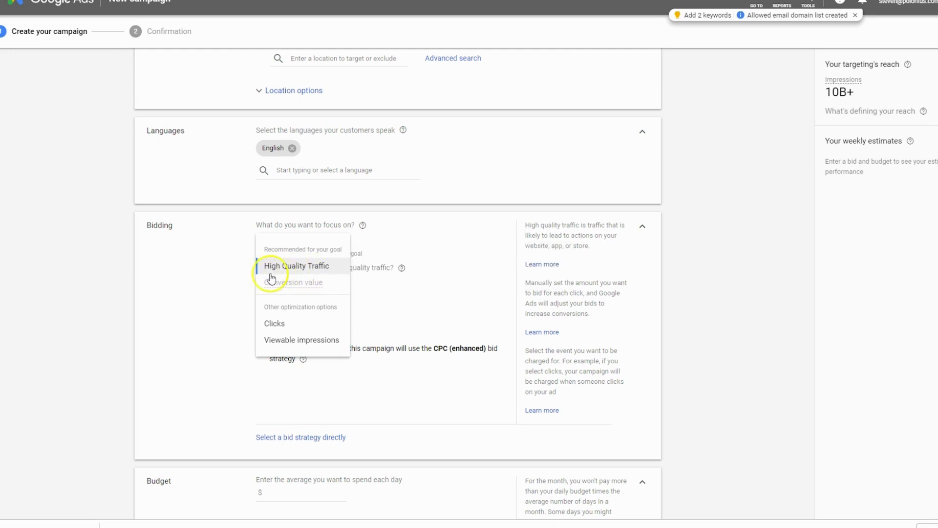
{"action": "left_click", "coordinate": [284, 326]}
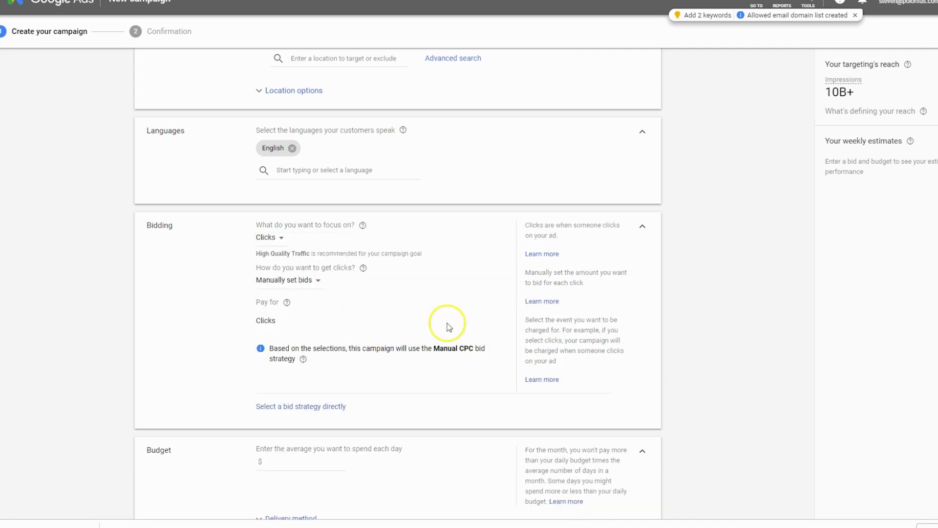
{"action": "left_click", "coordinate": [274, 237]}
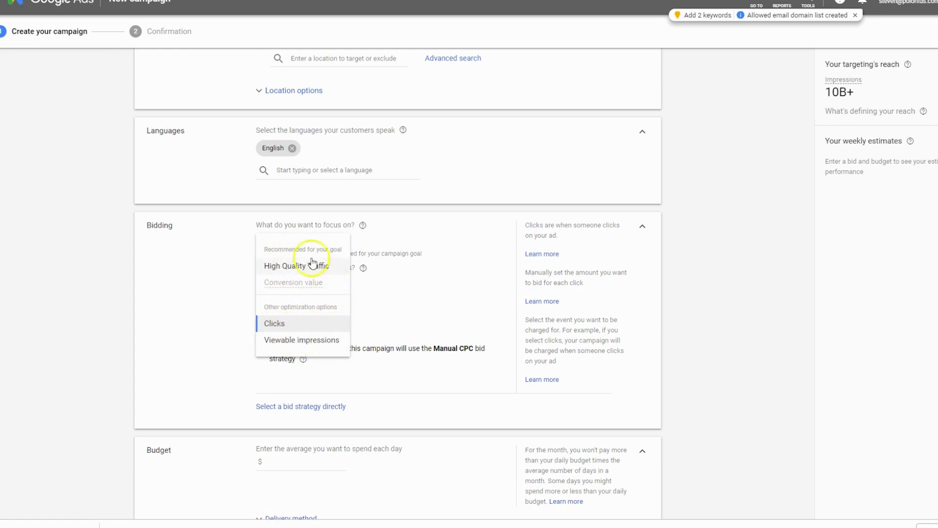
{"action": "mouse_move", "coordinate": [281, 288]}
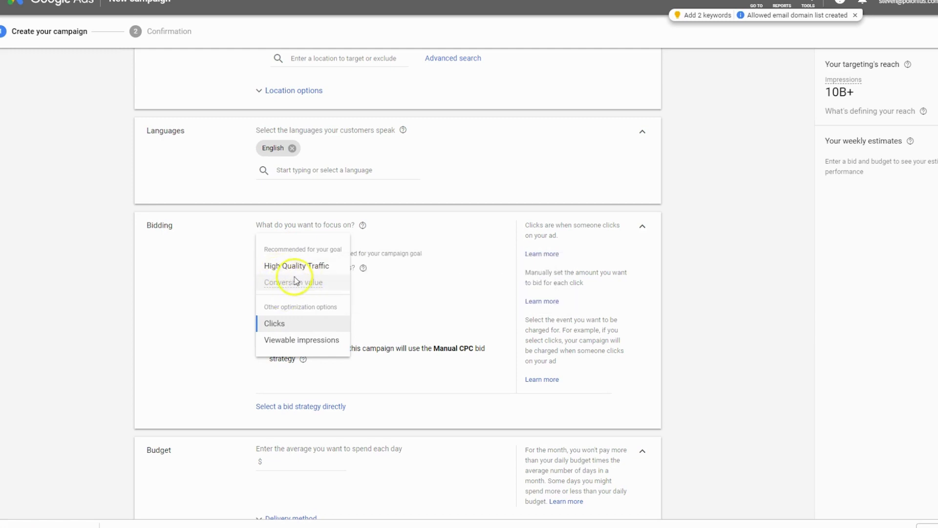
{"action": "left_click", "coordinate": [442, 266]}
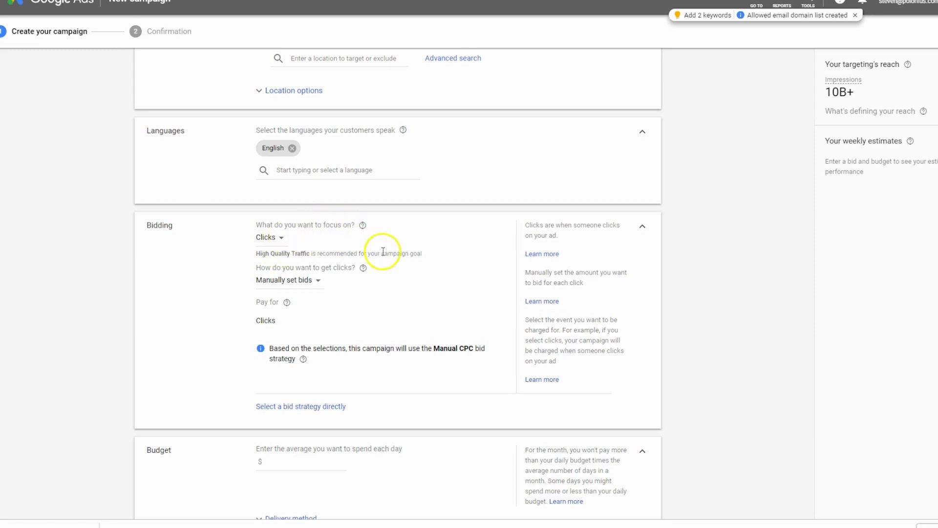
Step: Set the way of getting clicks to Automatically maximize clicks and read the help on the maximum CPC bid limit
{"action": "scroll", "coordinate": [366, 307], "scroll_direction": "down", "scroll_amount": 1}
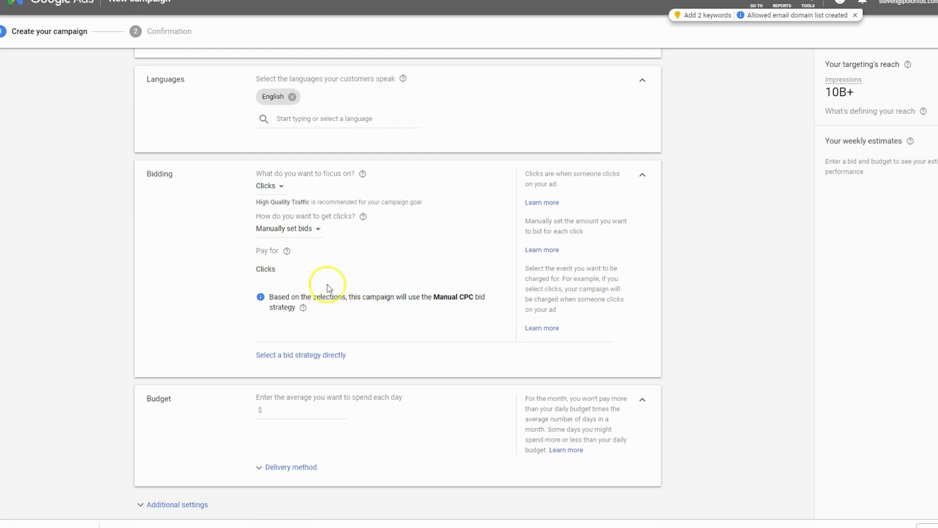
{"action": "left_click", "coordinate": [318, 230]}
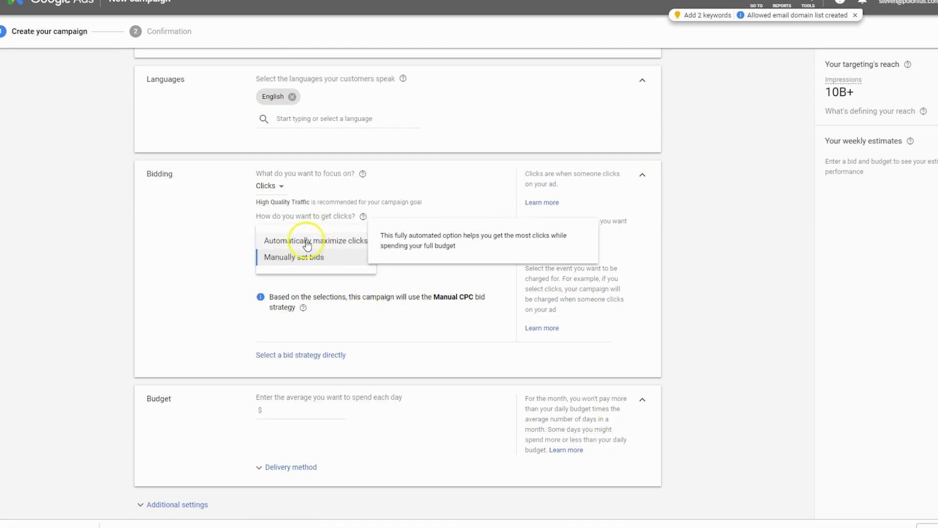
{"action": "left_click", "coordinate": [332, 246]}
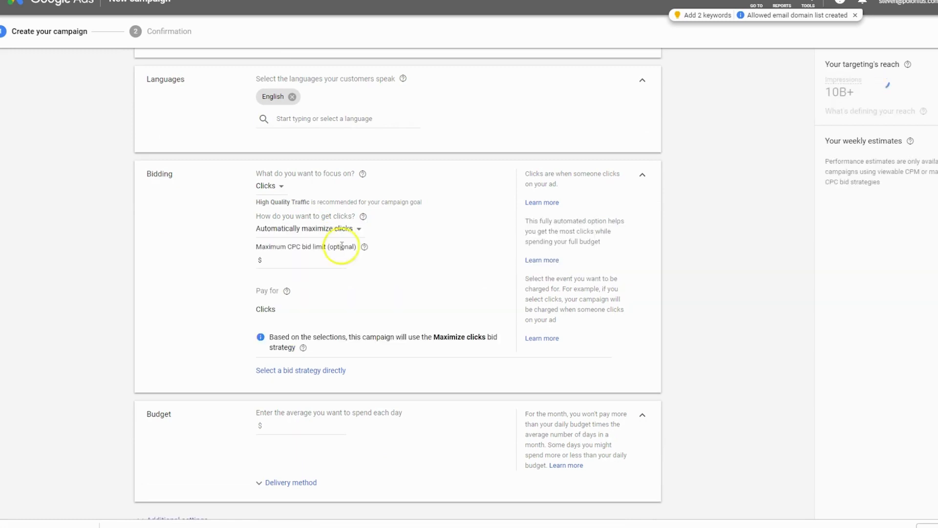
{"action": "mouse_move", "coordinate": [367, 254]}
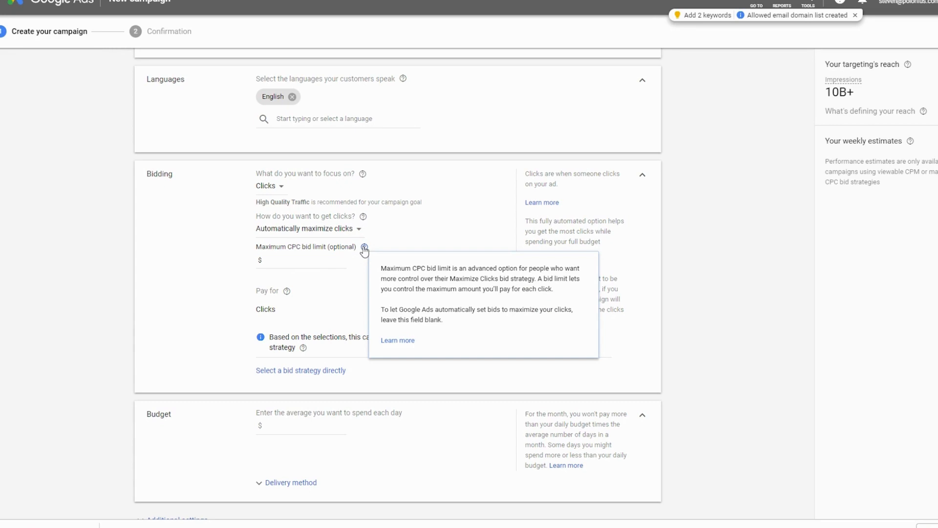
{"action": "left_click", "coordinate": [389, 236]}
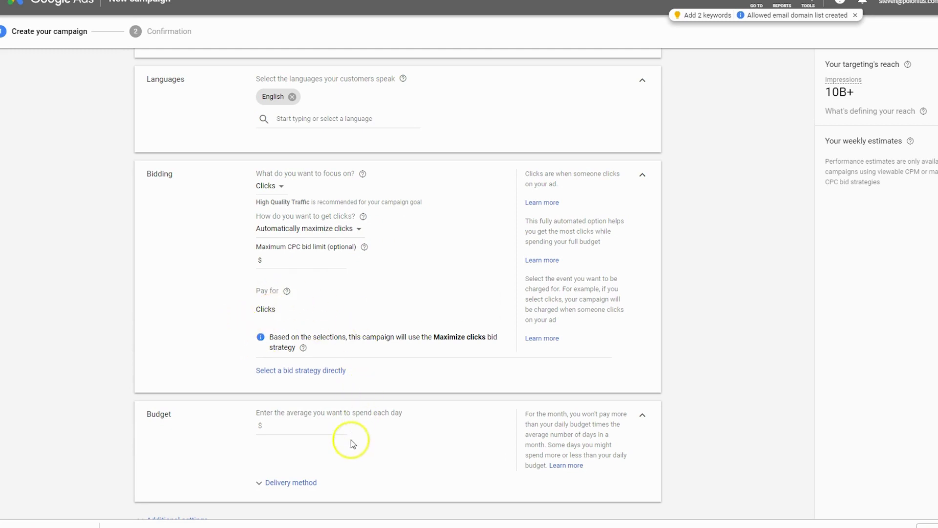
Step: Examine the Budget section's prompt for the average daily spend
{"action": "scroll", "coordinate": [303, 342], "scroll_direction": "down", "scroll_amount": 3}
{"action": "scroll", "coordinate": [332, 352], "scroll_direction": "up", "scroll_amount": 3}
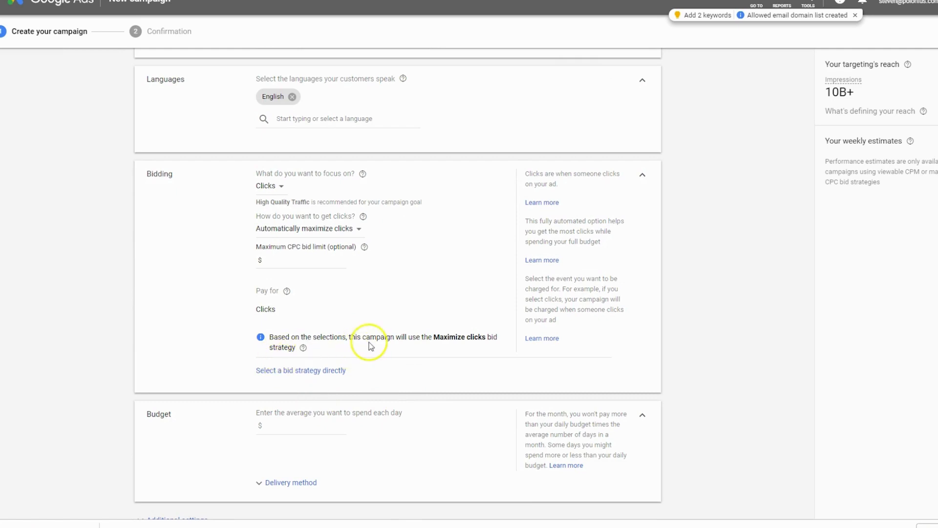
{"action": "scroll", "coordinate": [400, 409], "scroll_direction": "down", "scroll_amount": 4}
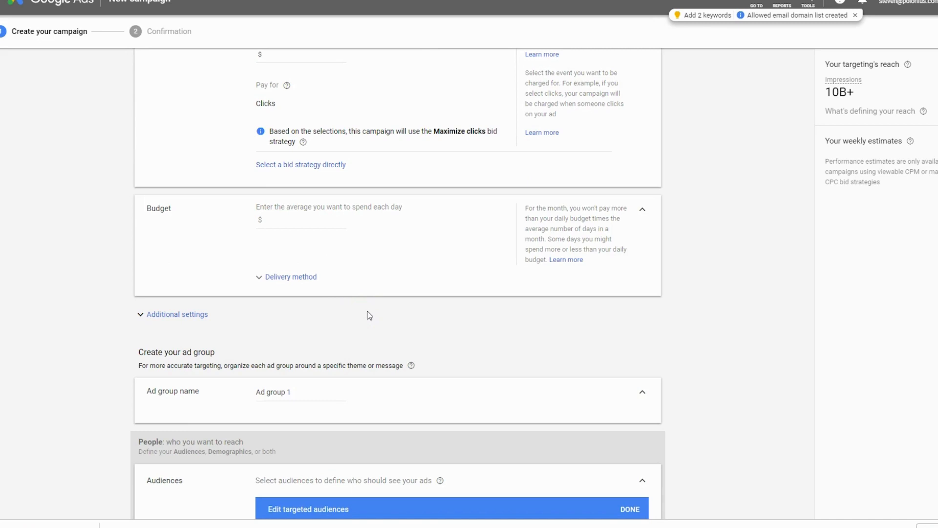
{"action": "left_click_drag", "start_coordinate": [372, 207], "coordinate": [409, 210]}
{"action": "left_click", "coordinate": [400, 226]}
{"action": "left_click_drag", "start_coordinate": [265, 207], "coordinate": [407, 210]}
{"action": "left_click", "coordinate": [373, 218]}
{"action": "left_click", "coordinate": [282, 221]}
{"action": "left_click_drag", "start_coordinate": [403, 206], "coordinate": [259, 204]}
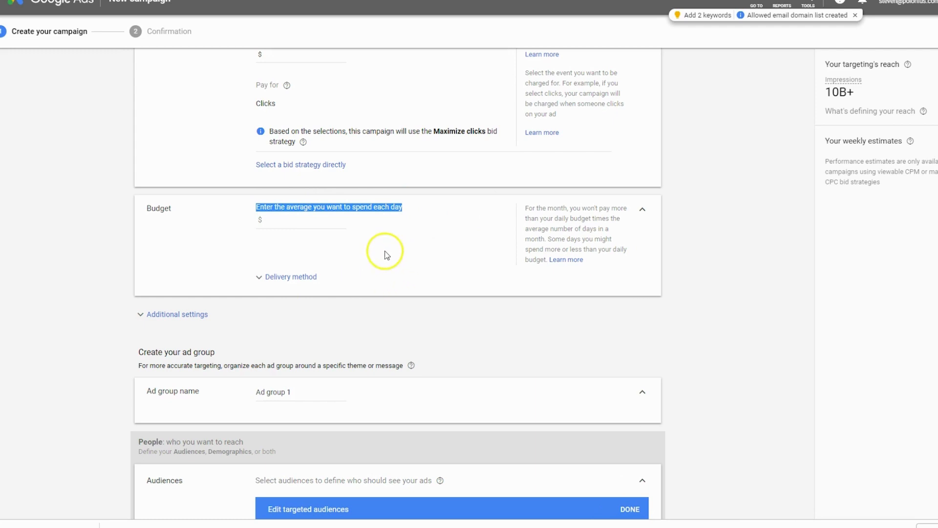
{"action": "left_click", "coordinate": [405, 243]}
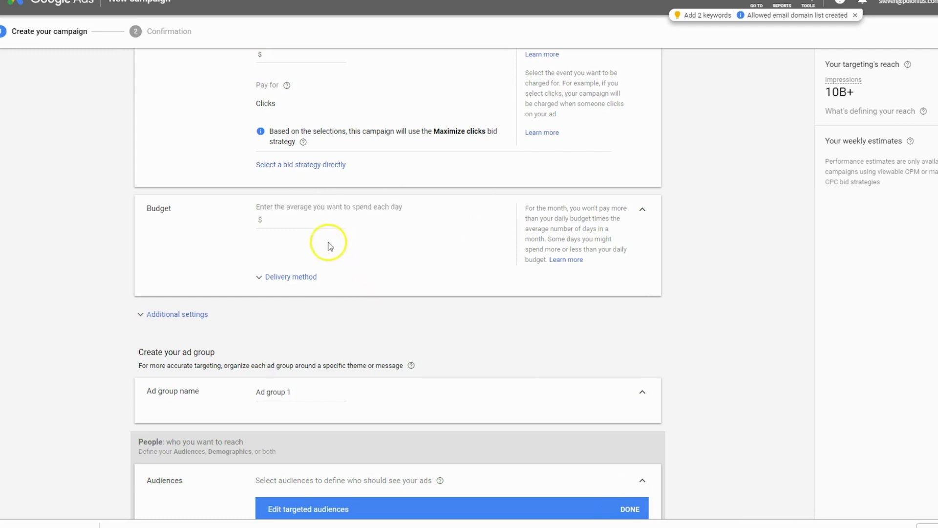
Step: Set the average daily budget to $100 and expand the delivery method options
{"action": "left_click", "coordinate": [281, 220]}
{"action": "type", "text": "100"}
{"action": "left_click", "coordinate": [423, 294]}
{"action": "left_click", "coordinate": [296, 276]}
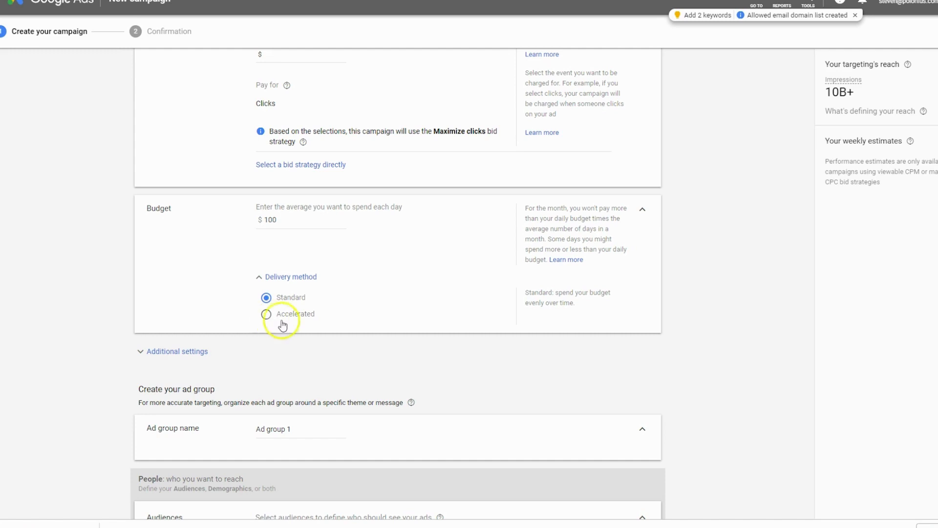
Step: Open the ad group's audiences for interests and habits and look through the Affinity audiences categories
{"action": "scroll", "coordinate": [278, 318], "scroll_direction": "down", "scroll_amount": 4}
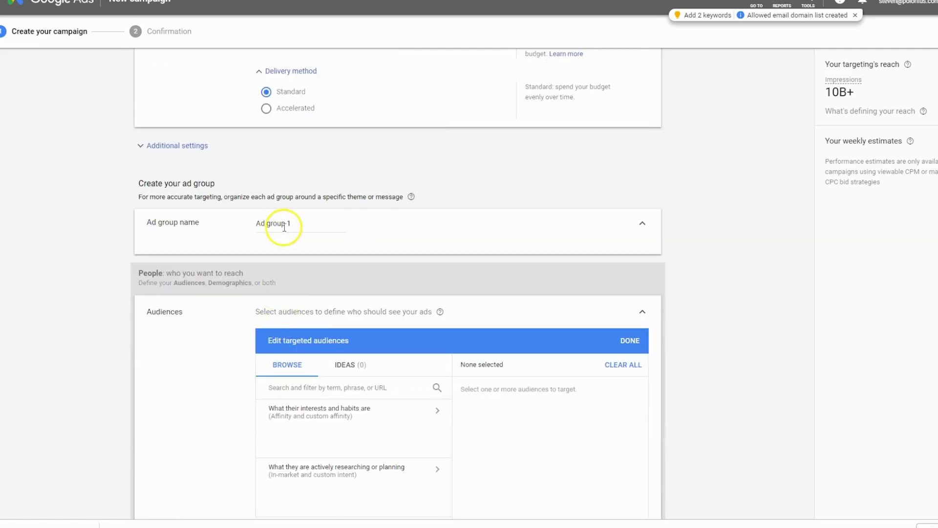
{"action": "scroll", "coordinate": [327, 238], "scroll_direction": "down", "scroll_amount": 2}
{"action": "scroll", "coordinate": [327, 238], "scroll_direction": "down", "scroll_amount": 1}
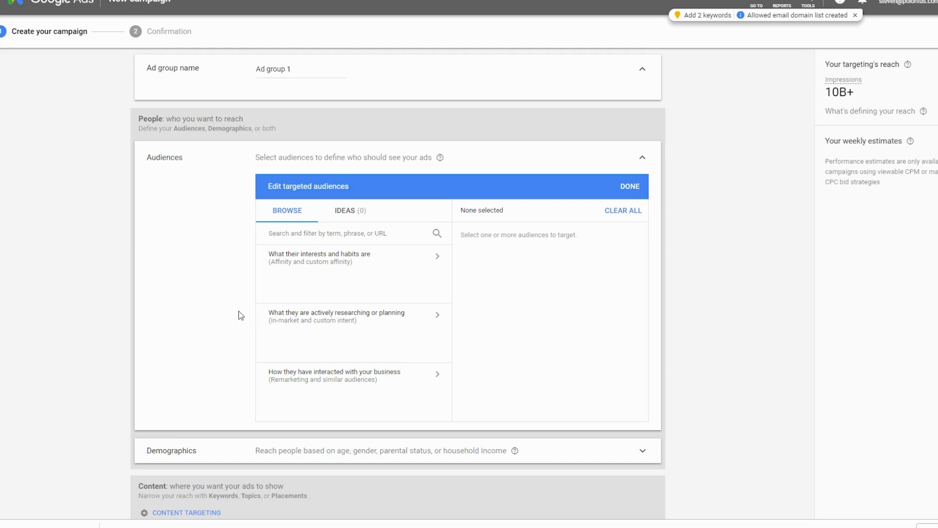
{"action": "scroll", "coordinate": [369, 368], "scroll_direction": "up", "scroll_amount": 5}
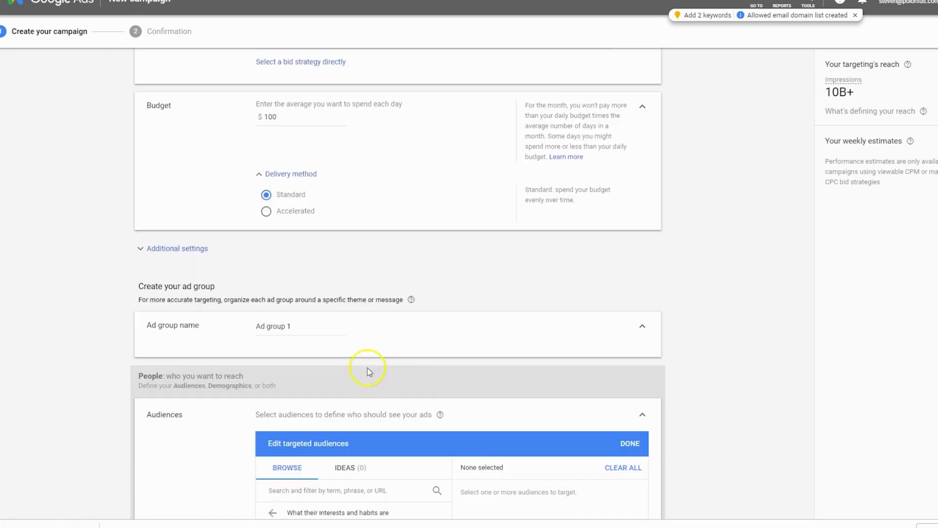
{"action": "scroll", "coordinate": [399, 376], "scroll_direction": "down", "scroll_amount": 1}
{"action": "left_click", "coordinate": [406, 483]}
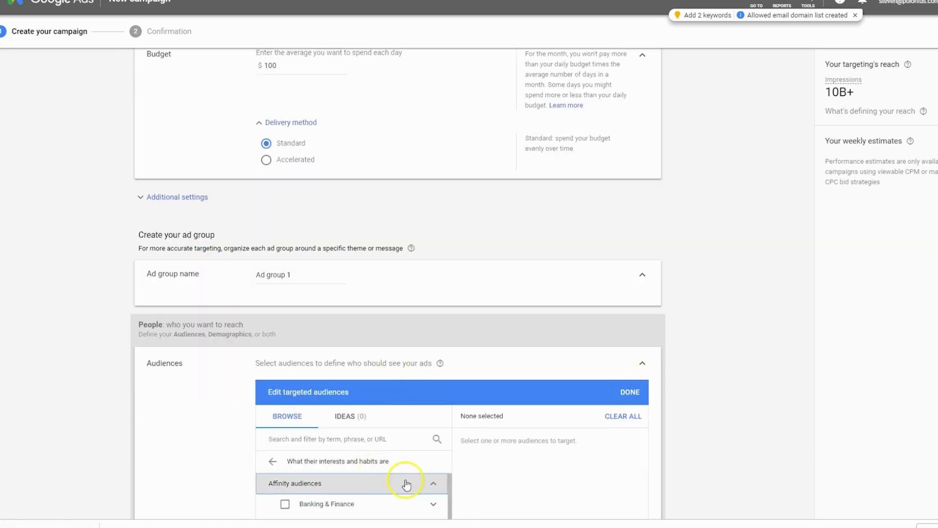
{"action": "scroll", "coordinate": [439, 484], "scroll_direction": "down", "scroll_amount": 2}
{"action": "scroll", "coordinate": [234, 429], "scroll_direction": "down", "scroll_amount": 2}
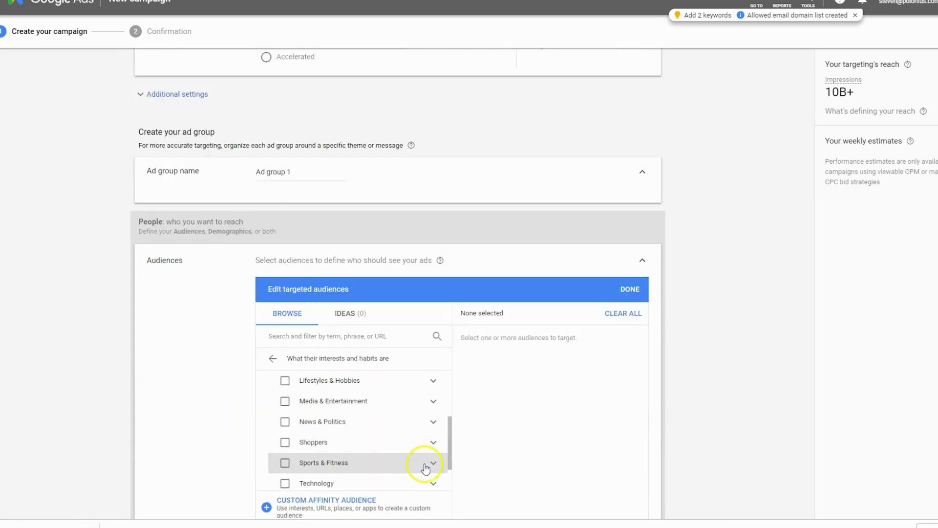
{"action": "scroll", "coordinate": [418, 457], "scroll_direction": "up", "scroll_amount": 1}
{"action": "scroll", "coordinate": [418, 457], "scroll_direction": "up", "scroll_amount": 1}
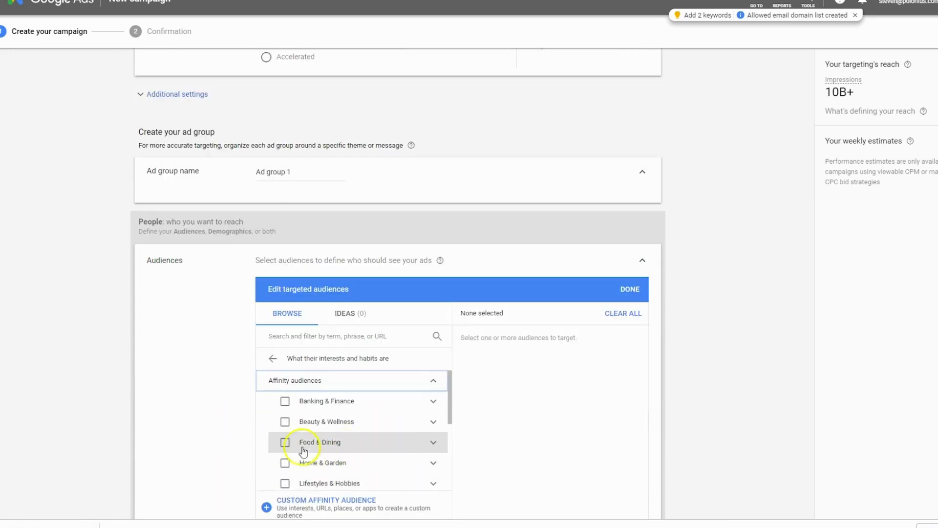
Step: Expand the Beauty & Wellness affinity category and select it together with Beauty Mavens and Frequently Visits Salons
{"action": "left_click", "coordinate": [435, 423]}
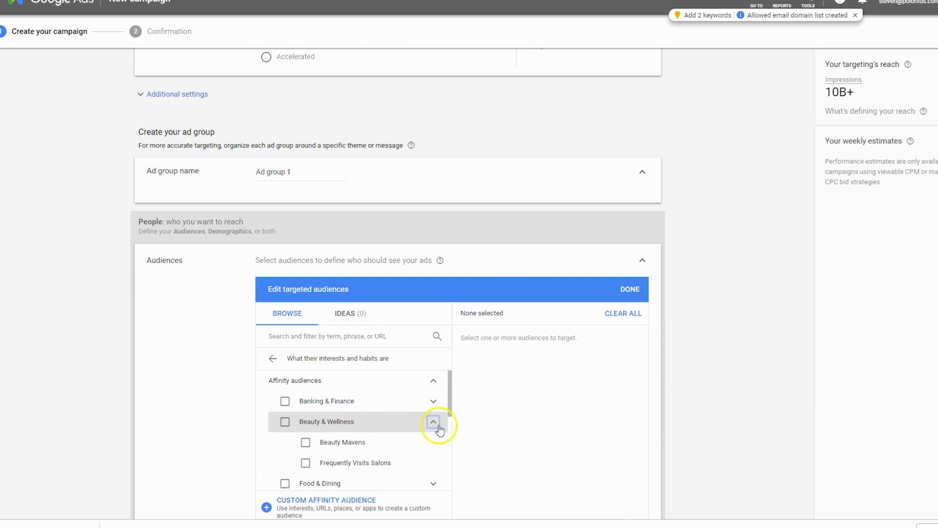
{"action": "scroll", "coordinate": [440, 427], "scroll_direction": "down", "scroll_amount": 1}
{"action": "scroll", "coordinate": [420, 433], "scroll_direction": "up", "scroll_amount": 1}
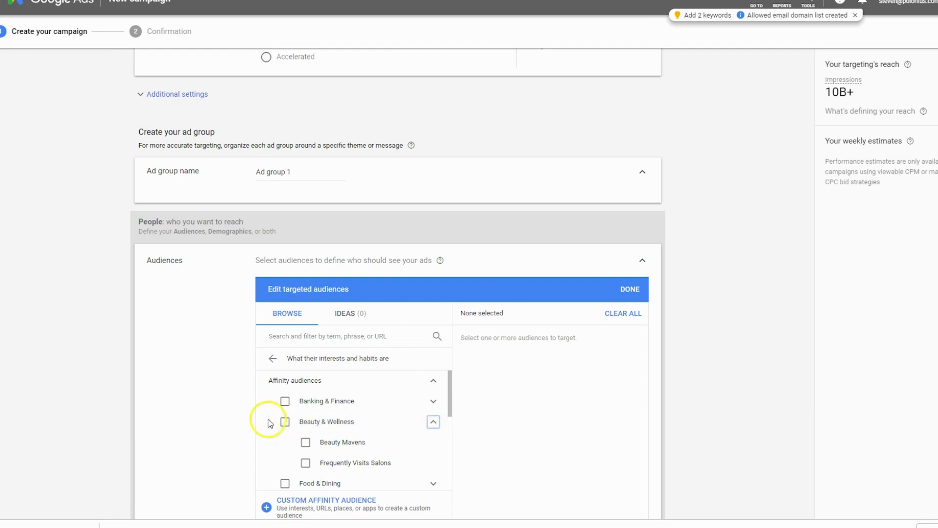
{"action": "left_click", "coordinate": [285, 424]}
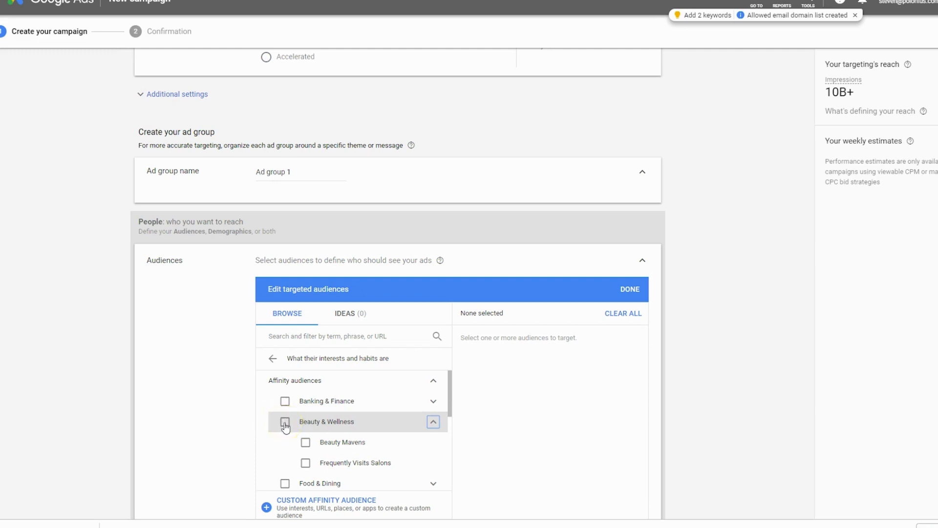
{"action": "left_click", "coordinate": [305, 442]}
{"action": "left_click", "coordinate": [306, 464]}
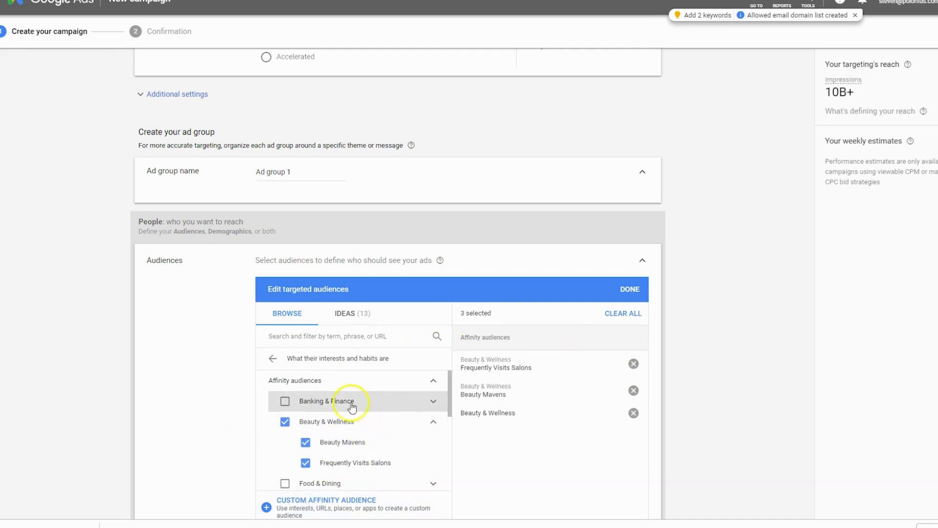
Step: Deselect Beauty & Wellness, Beauty Mavens and Frequently Visits Salons, staying in the campaign setup, and collapse the category
{"action": "scroll", "coordinate": [386, 458], "scroll_direction": "down", "scroll_amount": 1}
{"action": "scroll", "coordinate": [386, 460], "scroll_direction": "up", "scroll_amount": 1}
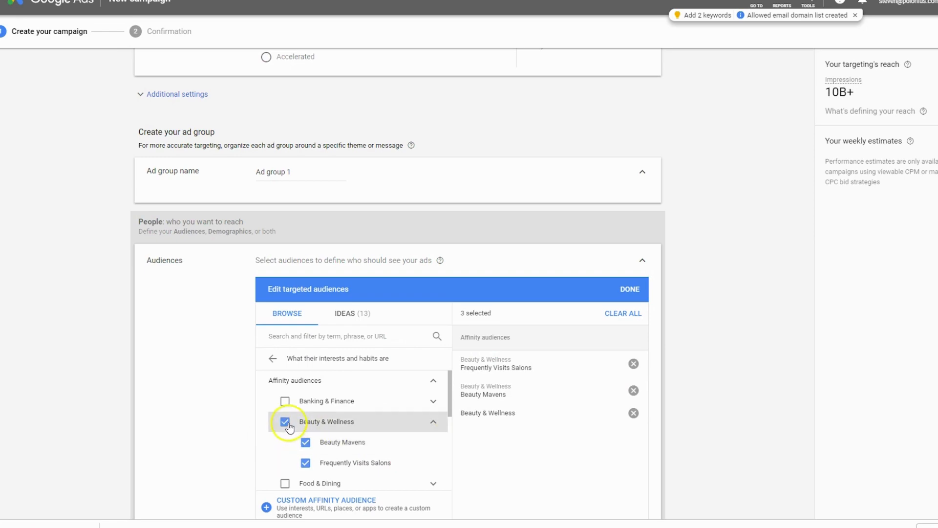
{"action": "left_click", "coordinate": [285, 422]}
{"action": "left_click", "coordinate": [305, 442]}
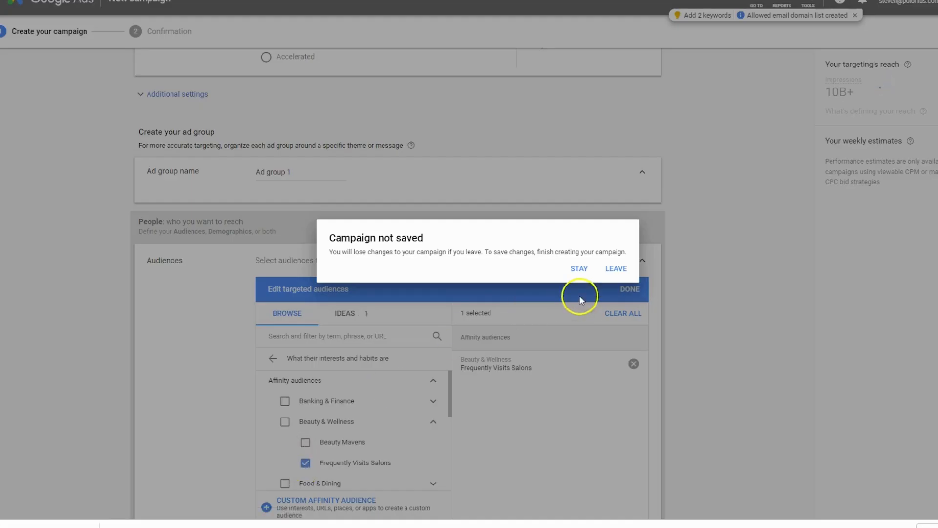
{"action": "left_click", "coordinate": [579, 269]}
{"action": "left_click", "coordinate": [304, 464]}
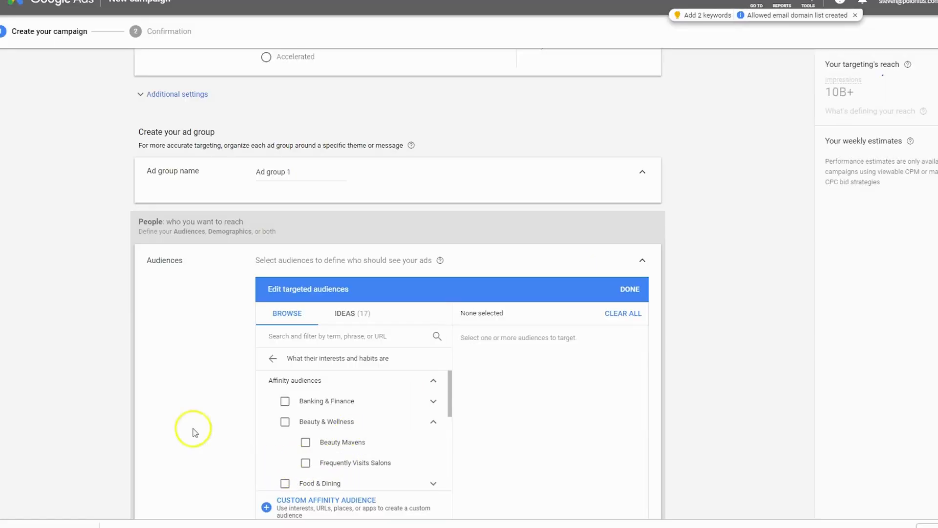
{"action": "left_click", "coordinate": [433, 423]}
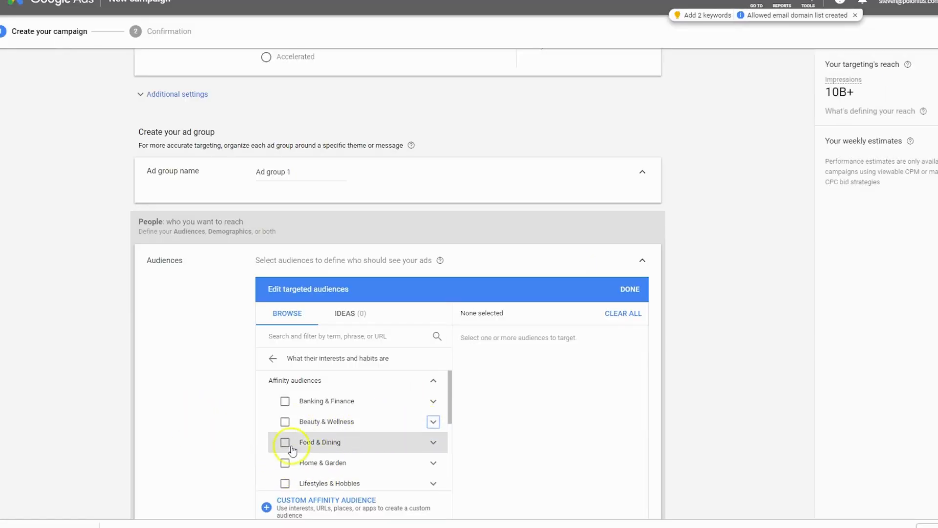
Step: Review the Demographics targeting and confirm it with all gender, age, parental status and household income options selected
{"action": "scroll", "coordinate": [268, 434], "scroll_direction": "down", "scroll_amount": 3}
{"action": "scroll", "coordinate": [241, 442], "scroll_direction": "down", "scroll_amount": 3}
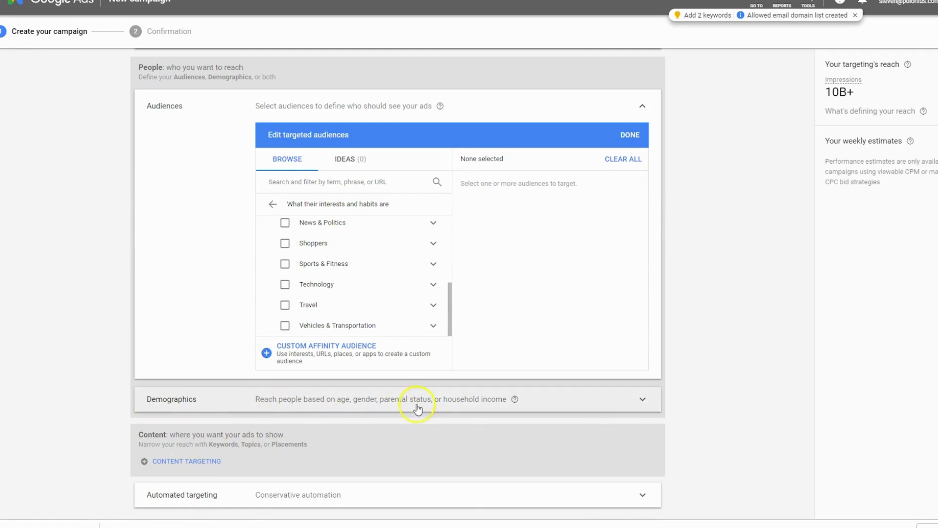
{"action": "left_click", "coordinate": [641, 400]}
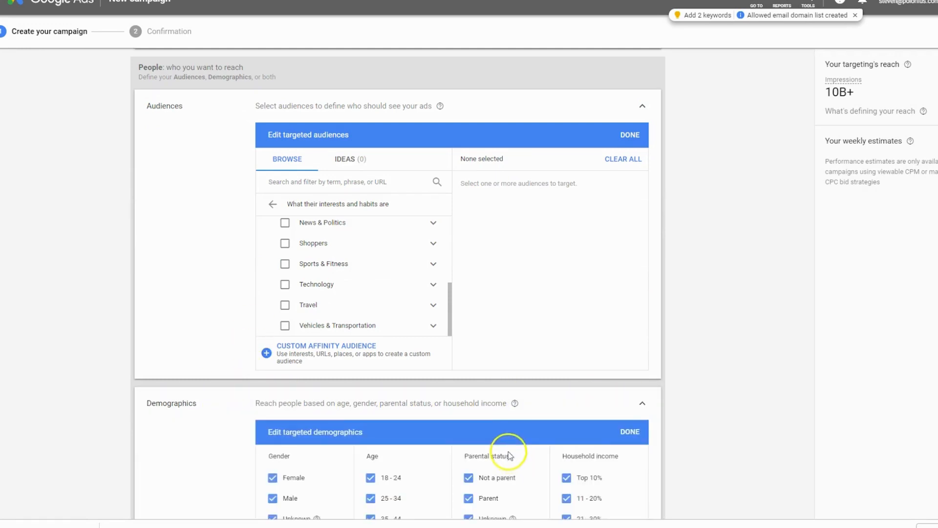
{"action": "scroll", "coordinate": [508, 455], "scroll_direction": "down", "scroll_amount": 3}
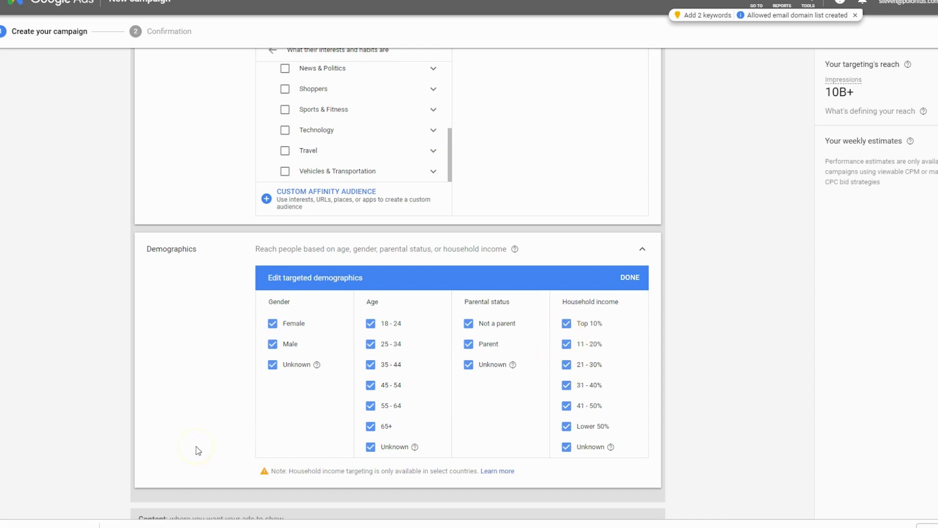
{"action": "scroll", "coordinate": [198, 450], "scroll_direction": "down", "scroll_amount": 2}
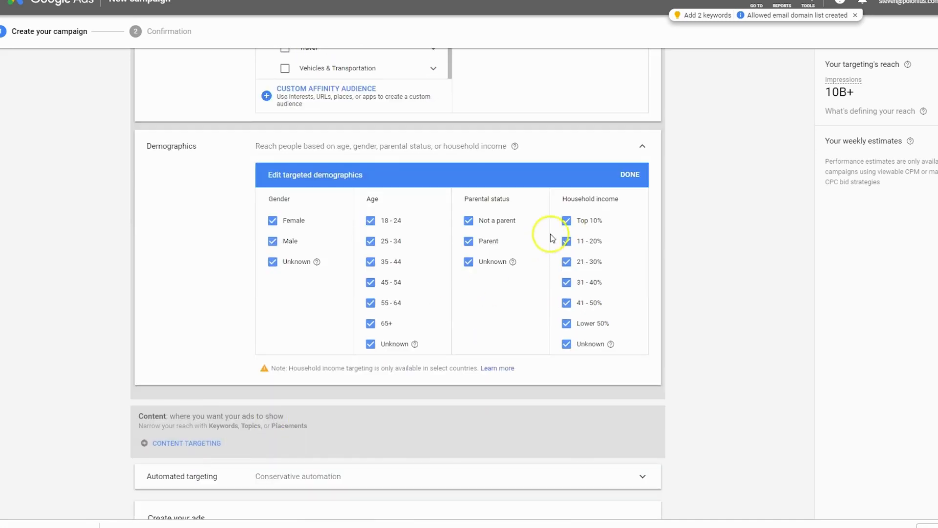
{"action": "left_click", "coordinate": [629, 174]}
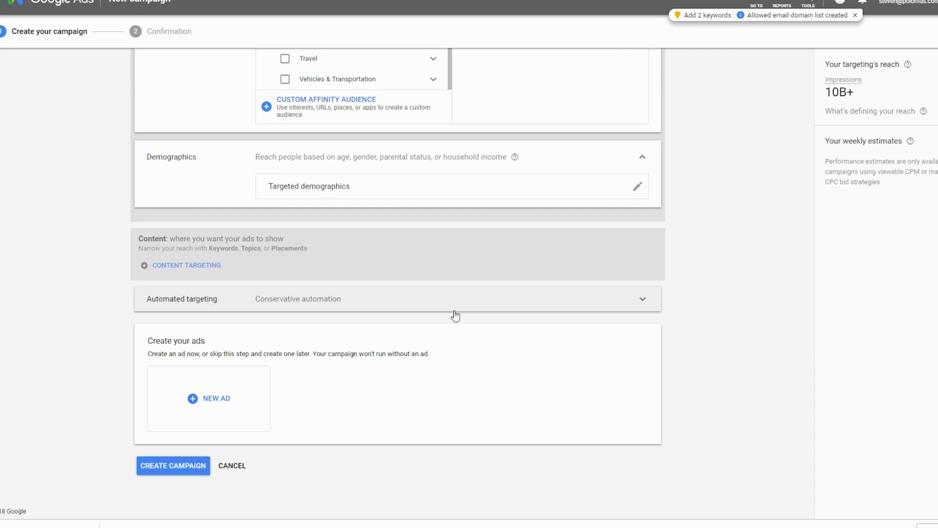
Step: Start a new ad using the Upload display ads option and check its final URL and upload area
{"action": "left_click", "coordinate": [288, 373]}
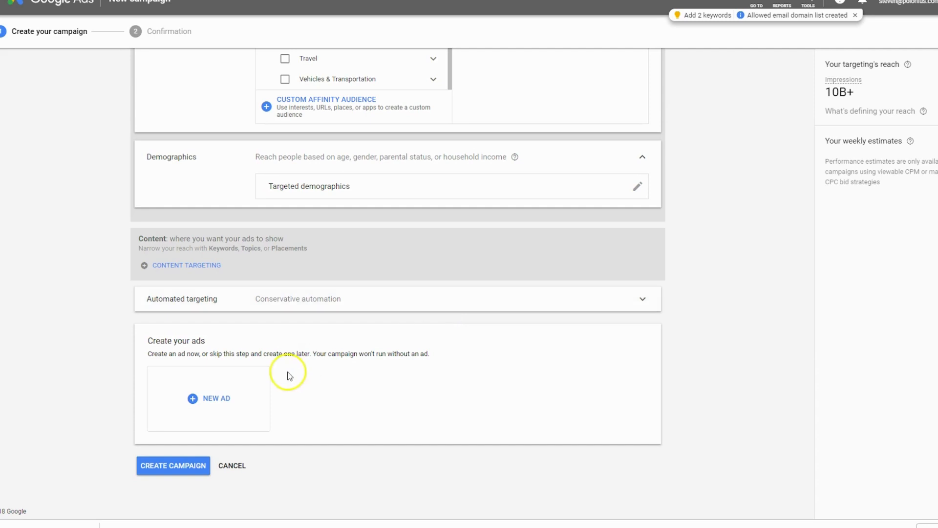
{"action": "left_click", "coordinate": [210, 398]}
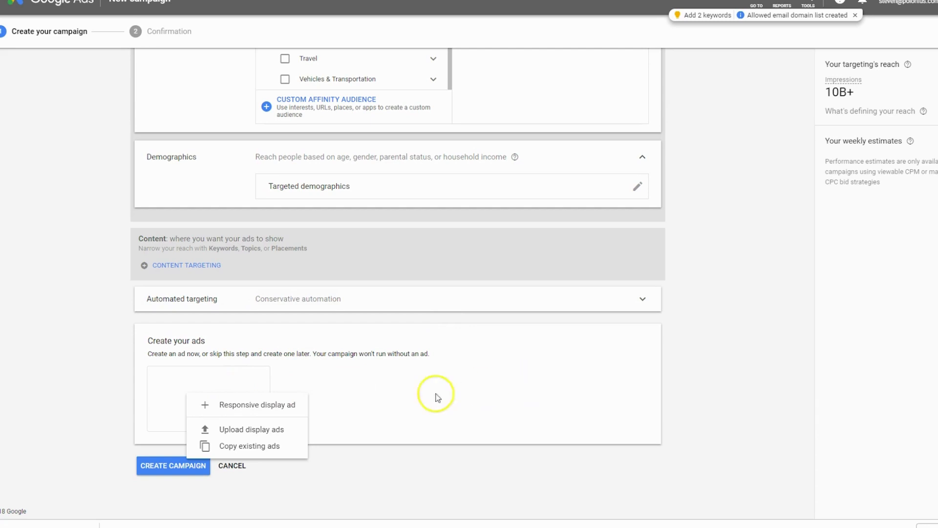
{"action": "left_click", "coordinate": [266, 430]}
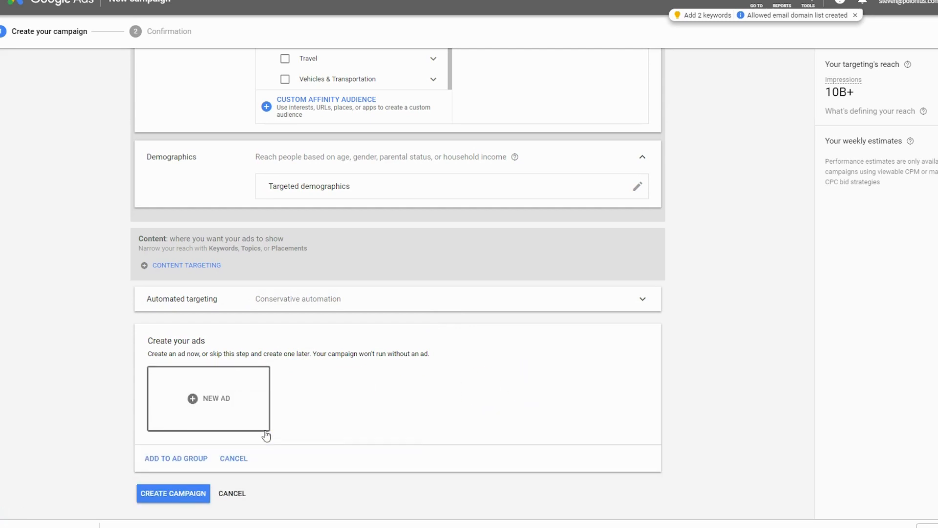
{"action": "scroll", "coordinate": [319, 415], "scroll_direction": "down", "scroll_amount": 3}
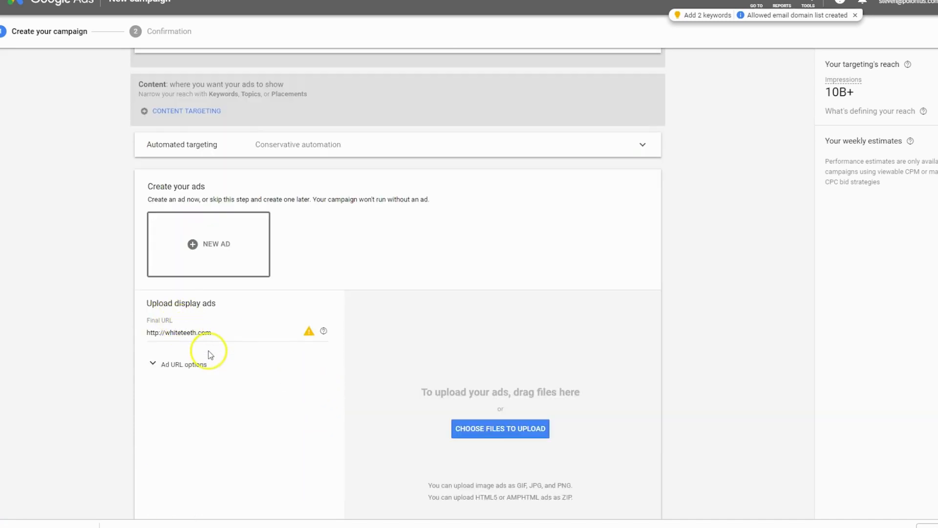
{"action": "scroll", "coordinate": [209, 354], "scroll_direction": "down", "scroll_amount": 1}
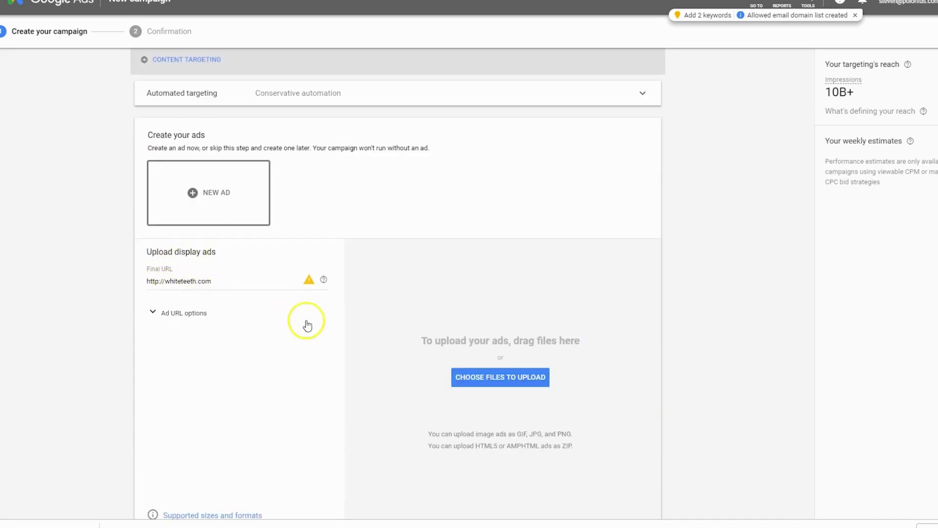
{"action": "scroll", "coordinate": [508, 381], "scroll_direction": "down", "scroll_amount": 1}
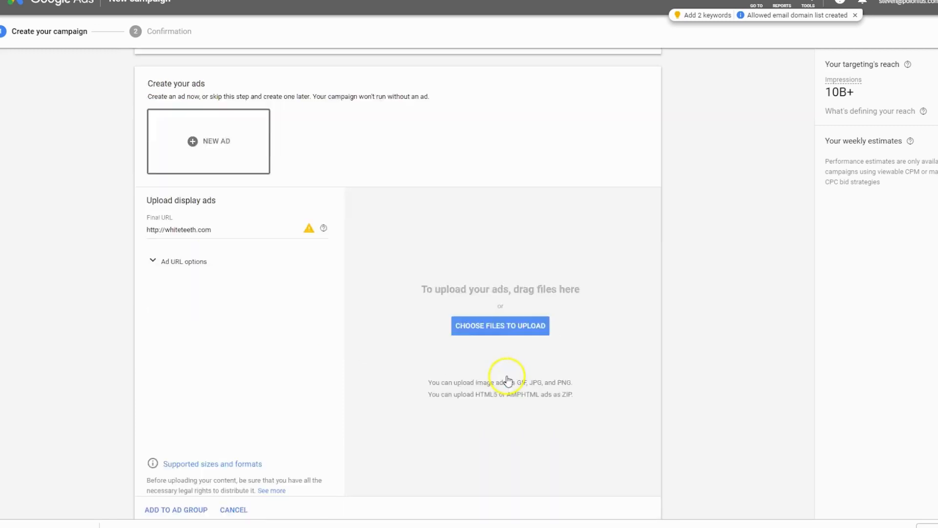
Step: Upload the image teeth01.png from Downloads as the display ad and add it to the ad group
{"action": "scroll", "coordinate": [508, 380], "scroll_direction": "down", "scroll_amount": 1}
{"action": "left_click", "coordinate": [506, 278]}
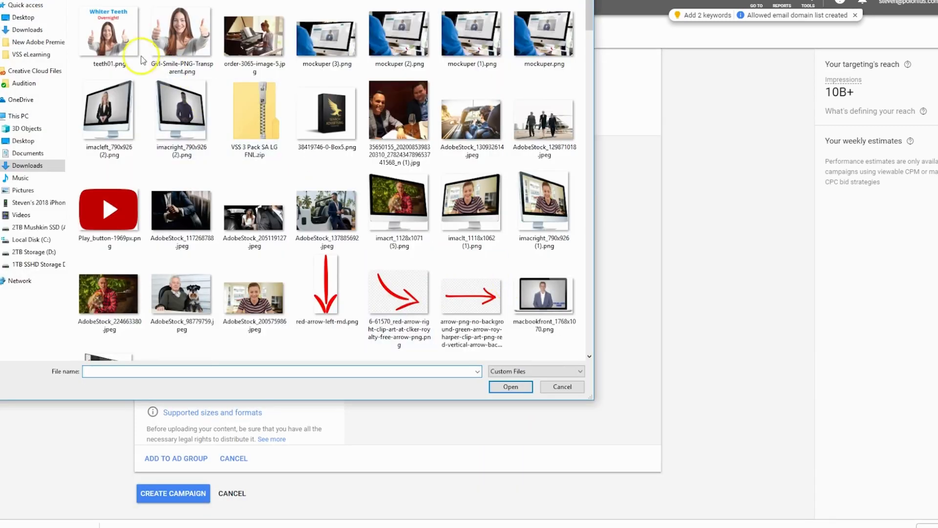
{"action": "double_click", "coordinate": [114, 34]}
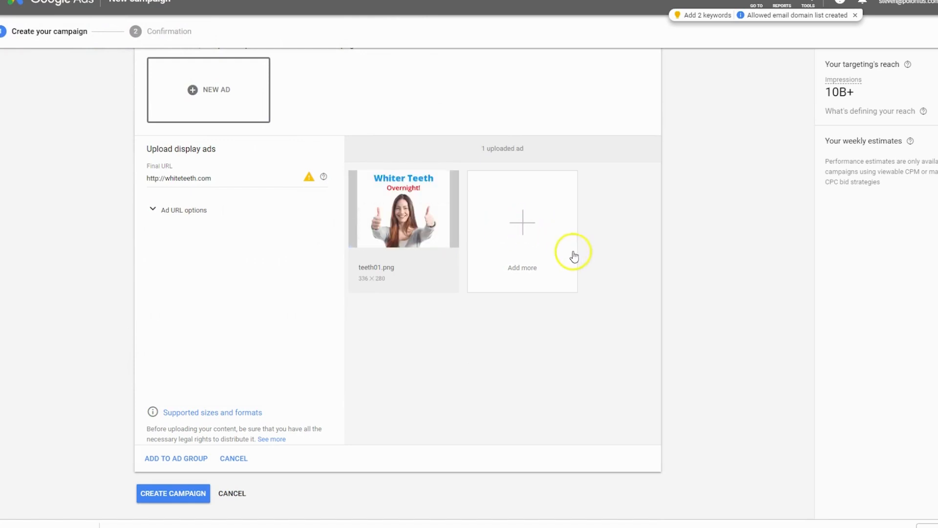
{"action": "mouse_move", "coordinate": [437, 205]}
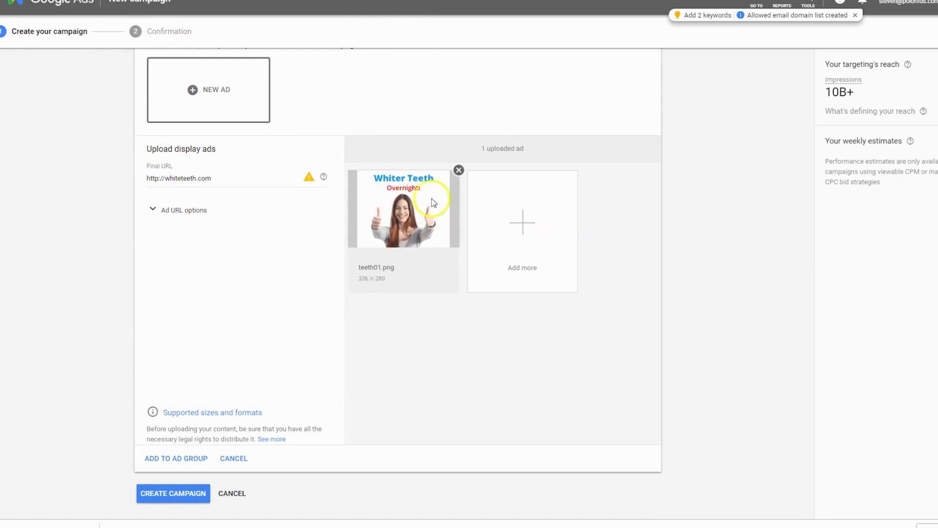
{"action": "left_click", "coordinate": [176, 459]}
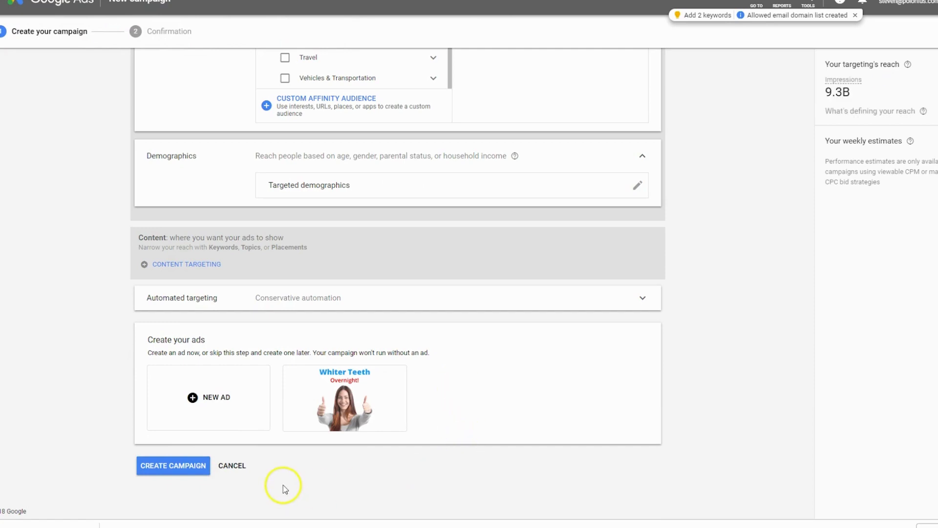
Step: Create the campaign and confirm running it with no ad group targeting
{"action": "mouse_move", "coordinate": [352, 398]}
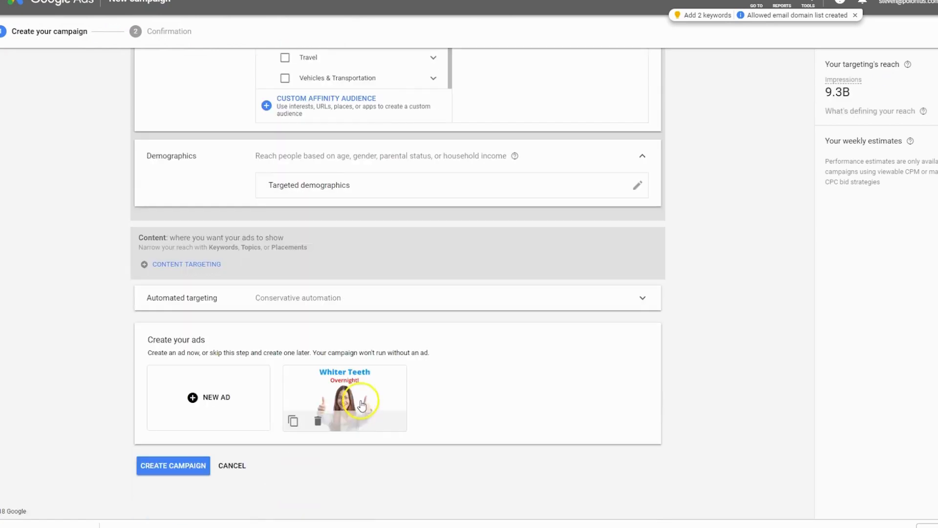
{"action": "left_click", "coordinate": [177, 466]}
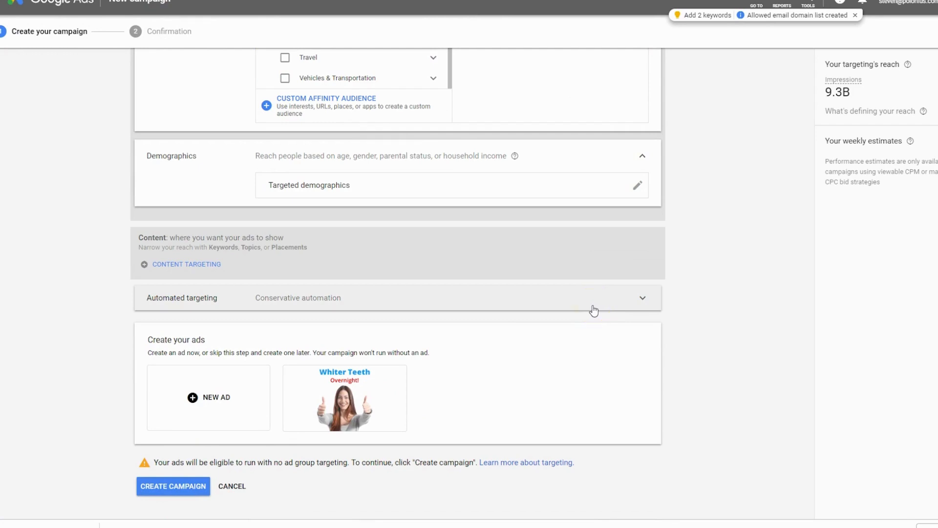
{"action": "left_click", "coordinate": [173, 487]}
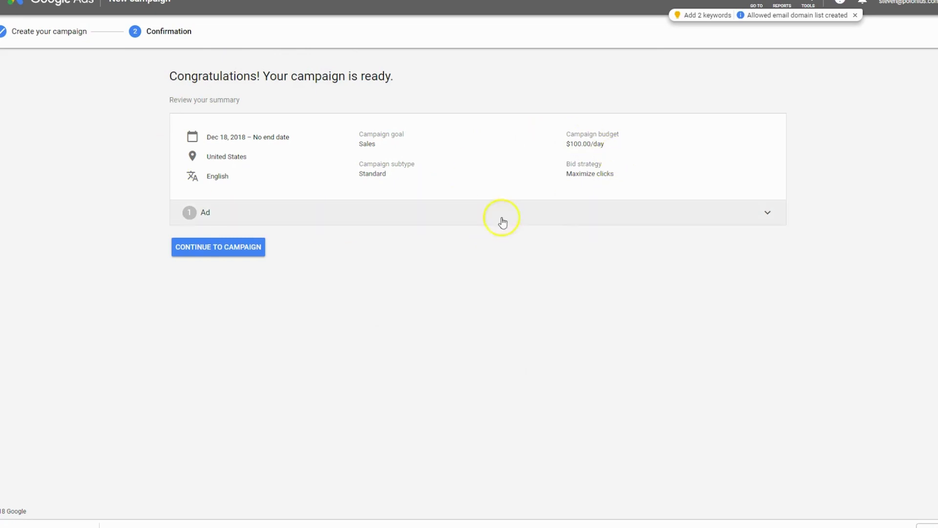
Step: Review the ad group information in the campaign summary and continue to the campaign
{"action": "left_click", "coordinate": [540, 224]}
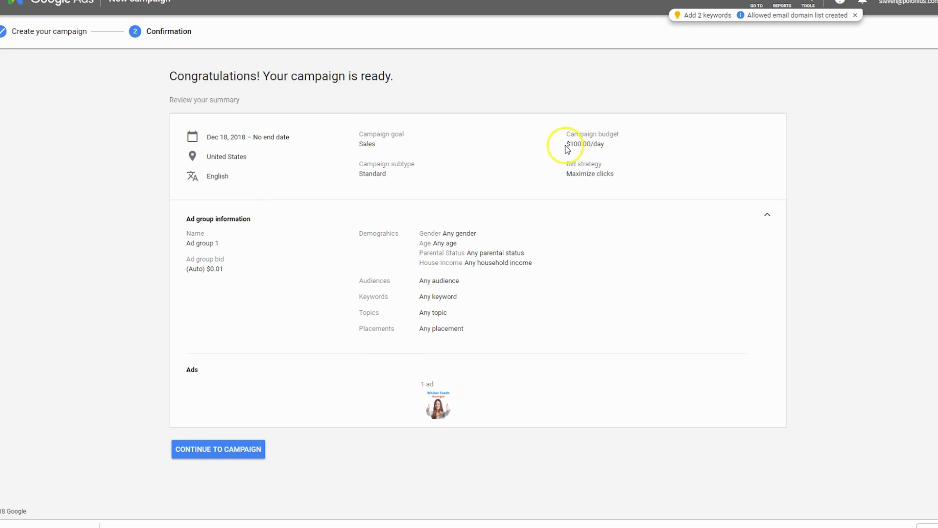
{"action": "left_click", "coordinate": [225, 451]}
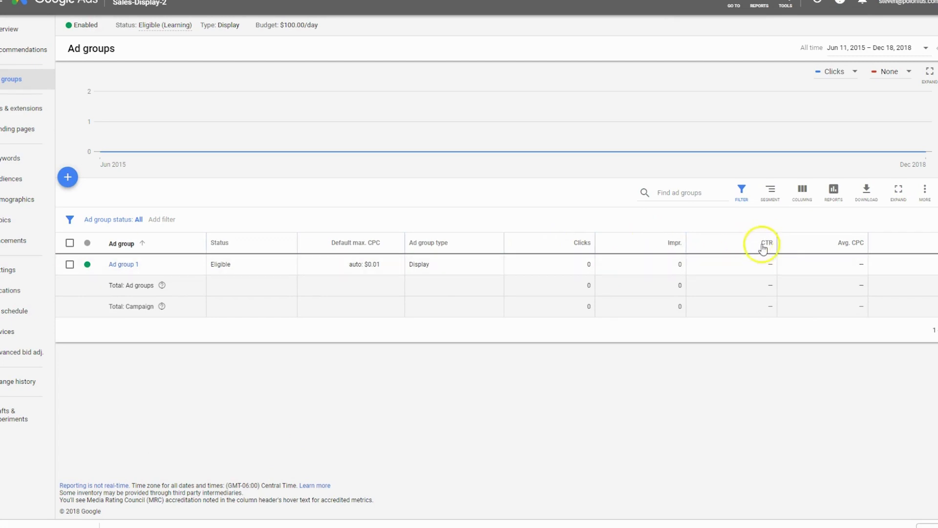
Step: Examine the Avg. CPC, Impr. and CTR columns of the ad groups table and read the CTR explanation
{"action": "mouse_move", "coordinate": [844, 245]}
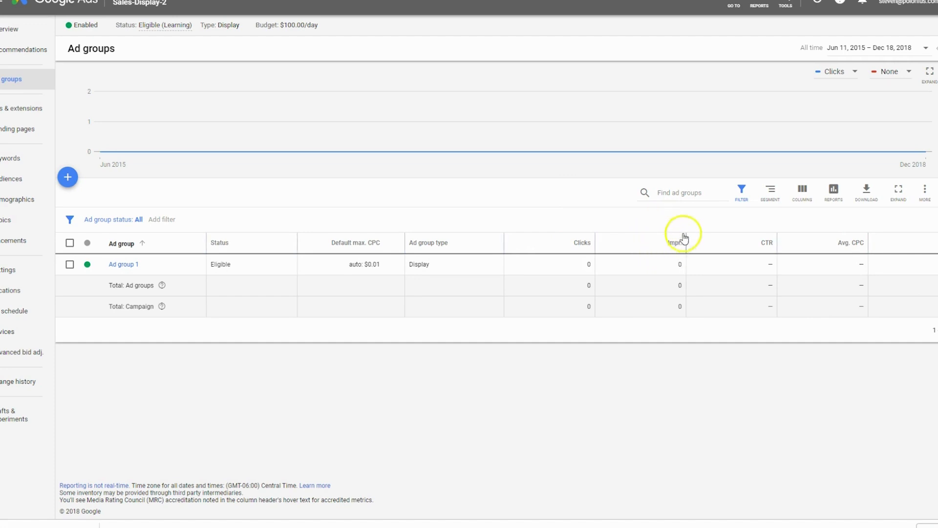
{"action": "mouse_move", "coordinate": [673, 244]}
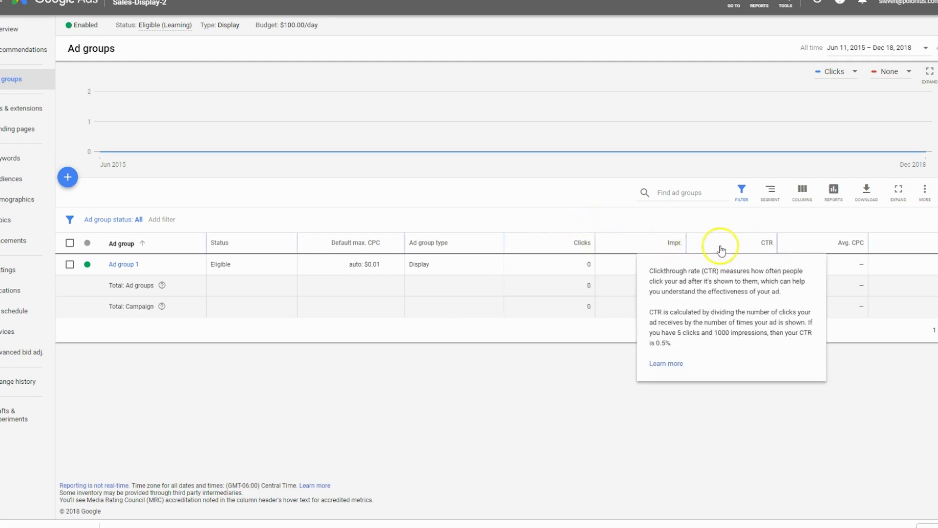
{"action": "mouse_move", "coordinate": [760, 250]}
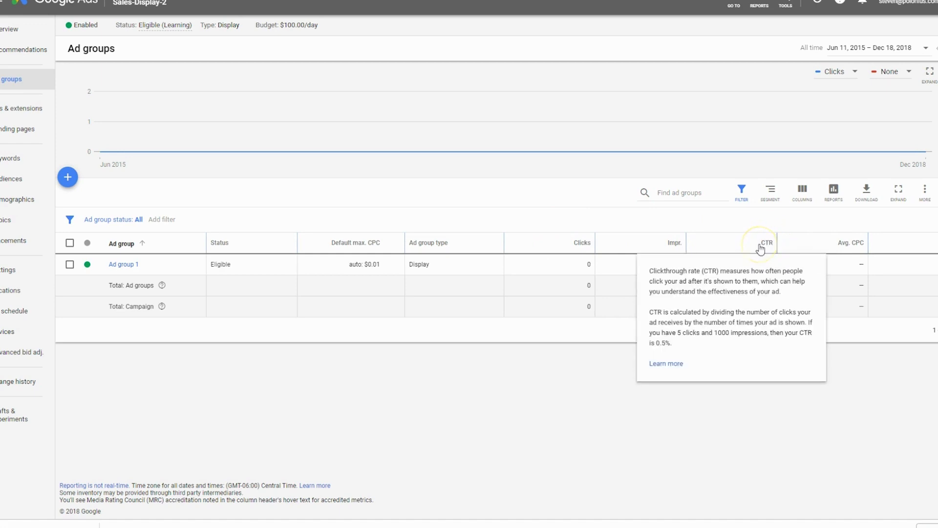